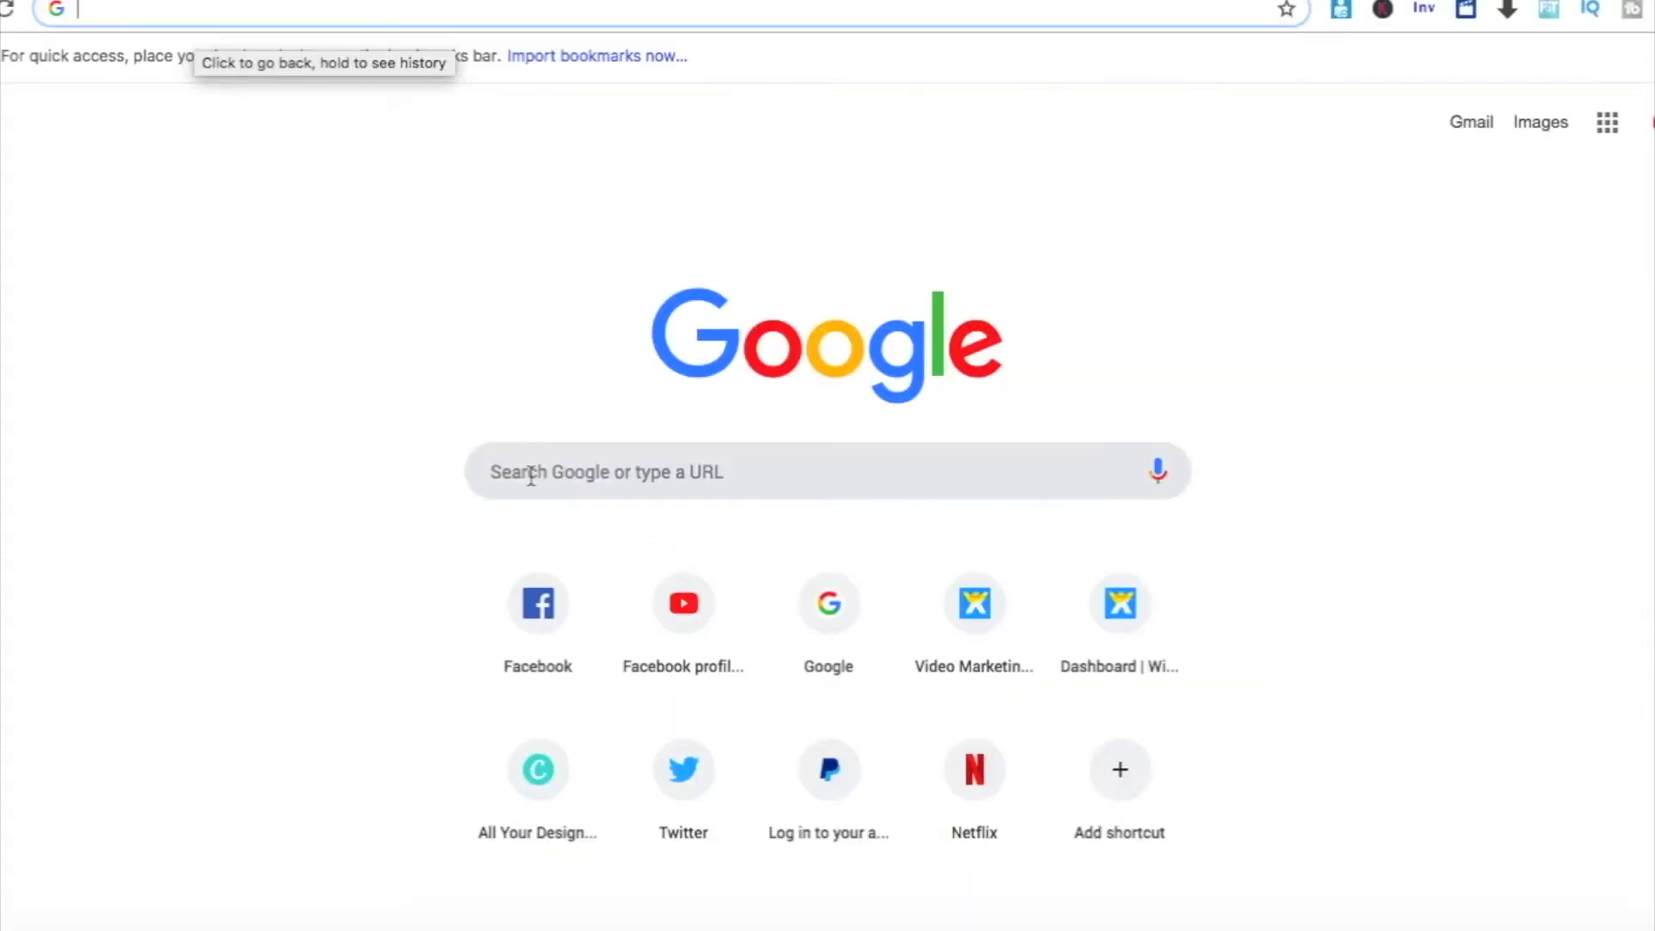
Search Google for "apple music" and open Apple's "Learn more about Apple Music" page.
left_click(531, 476)
type("apple ")
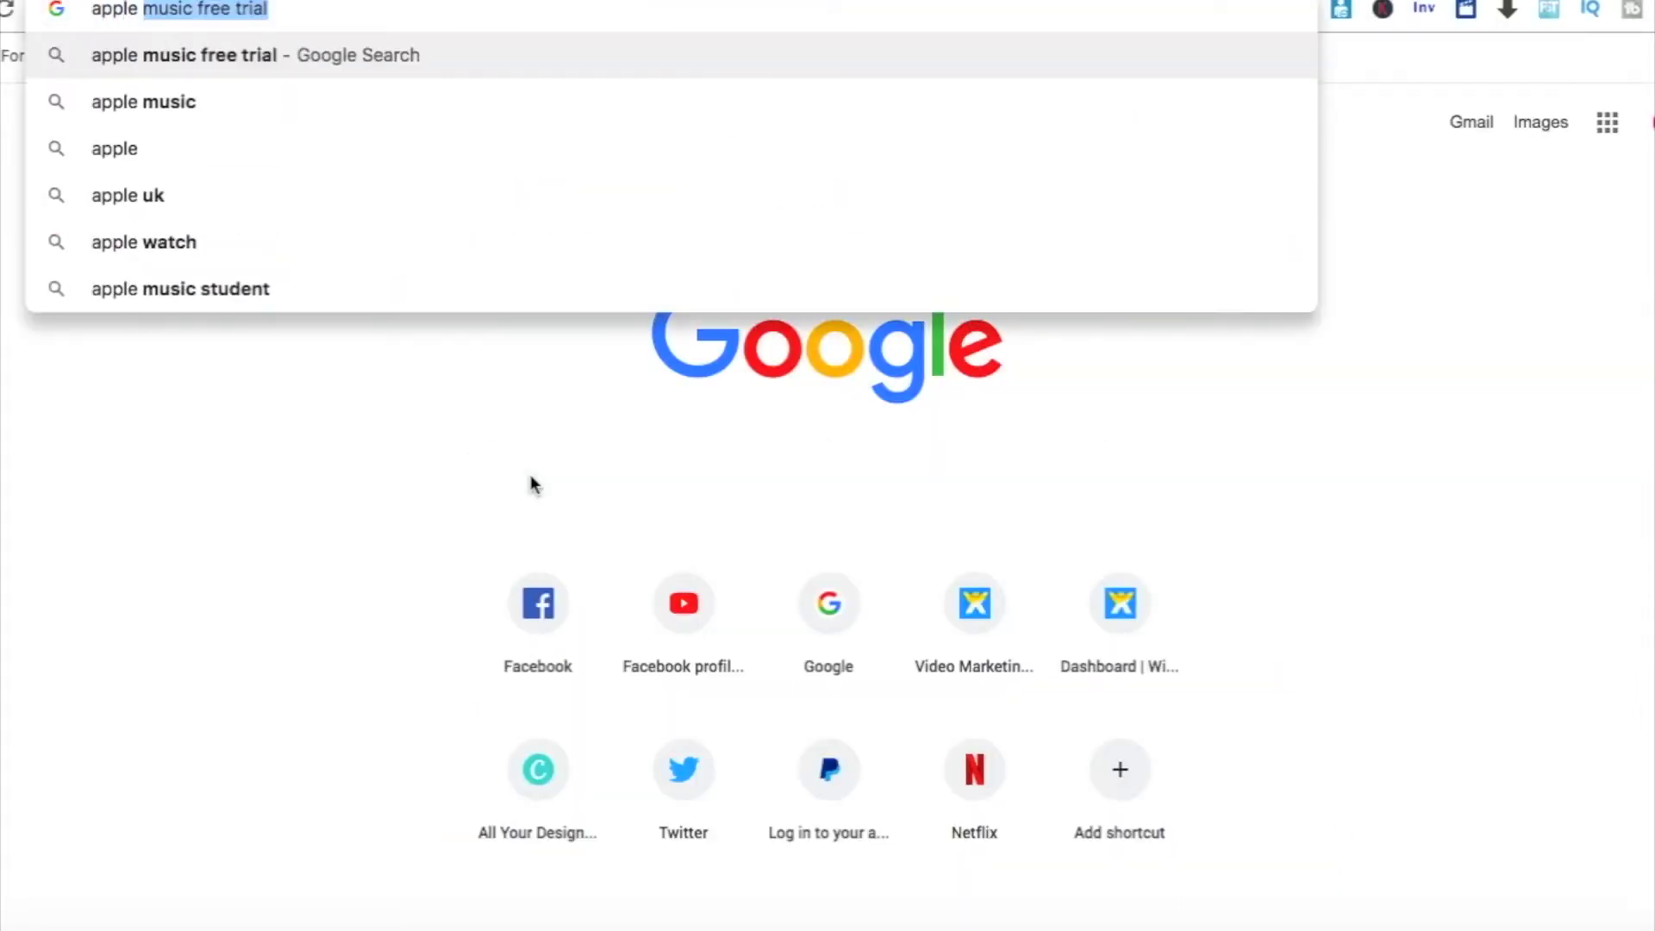
type("music")
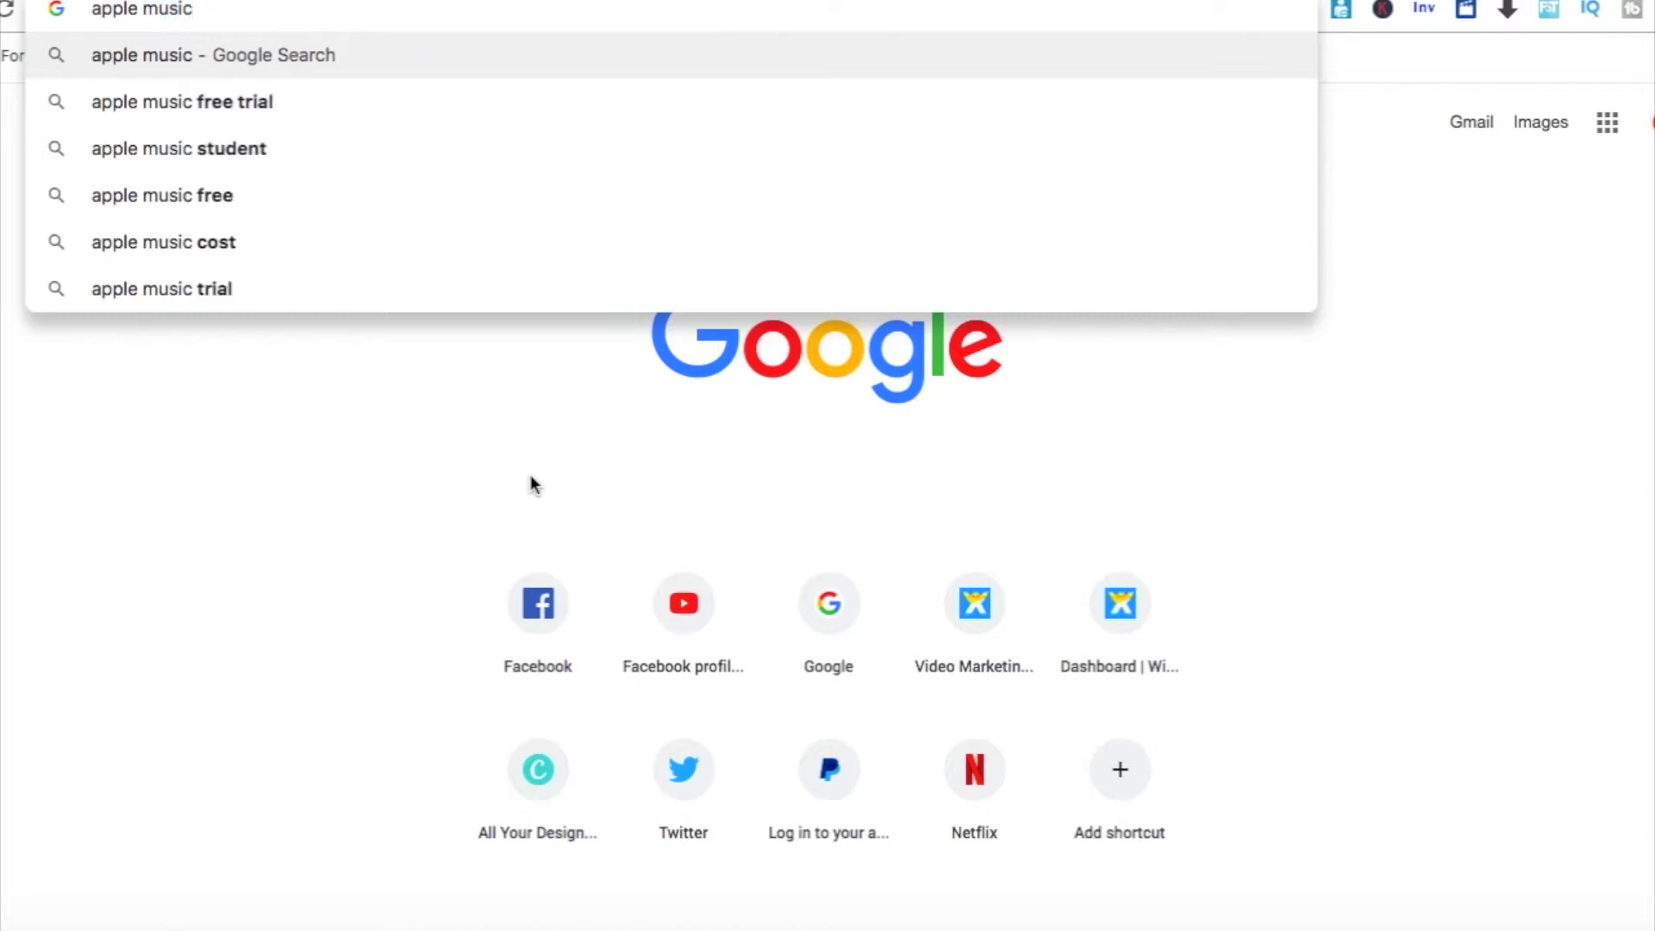
key("Return")
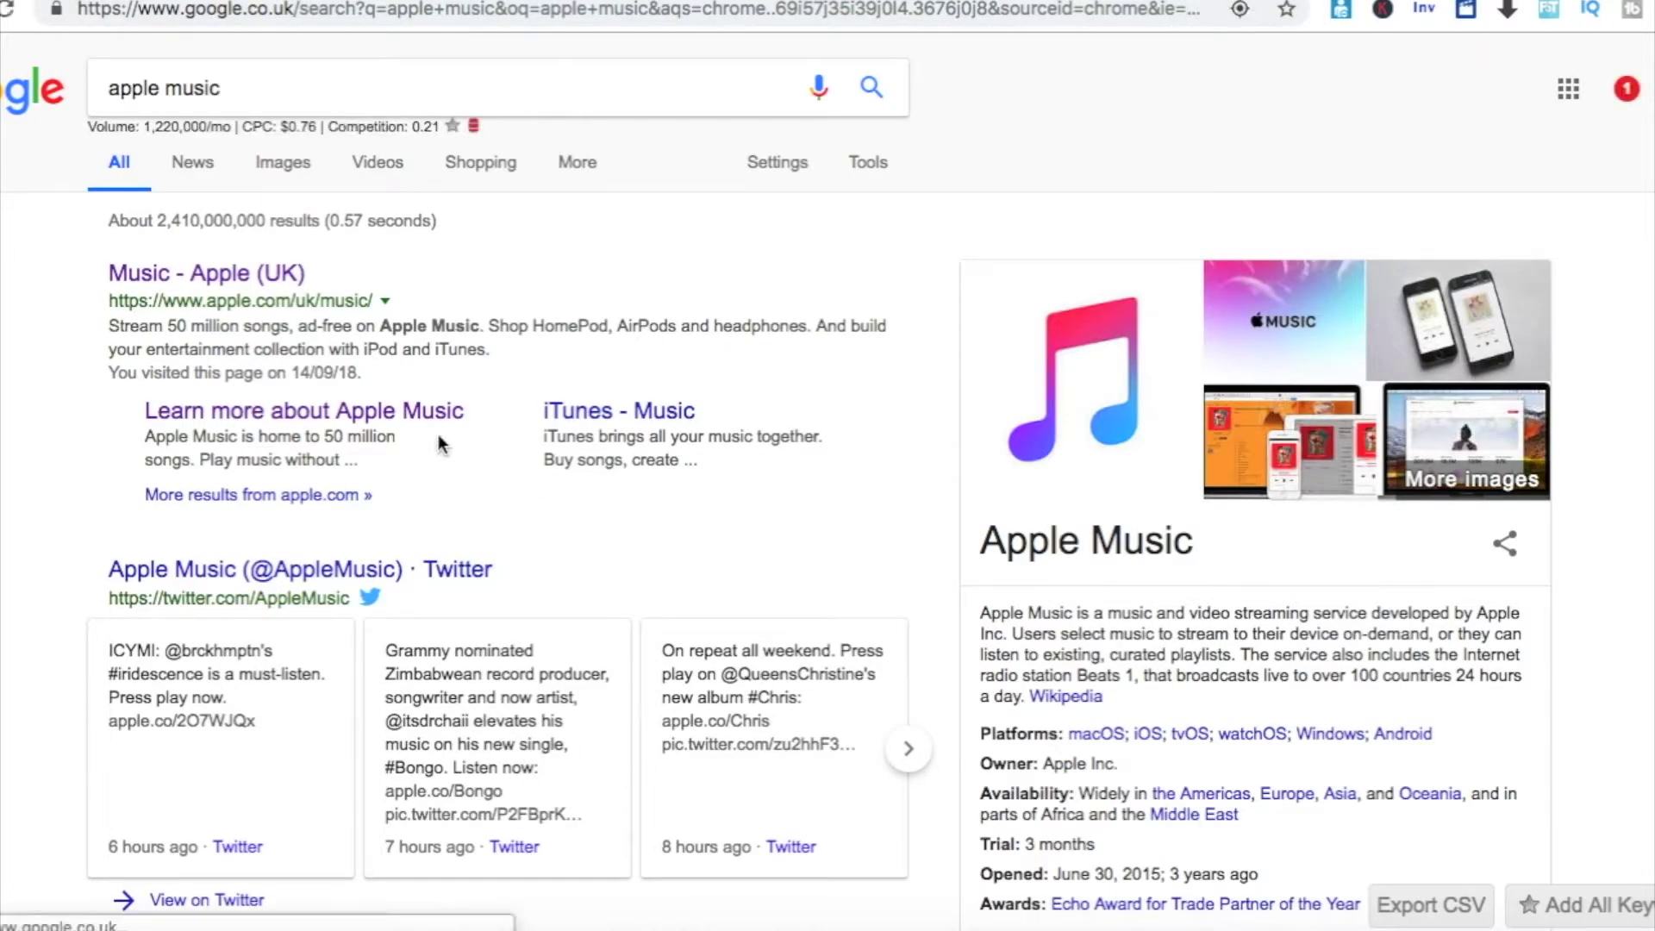
left_click(372, 414)
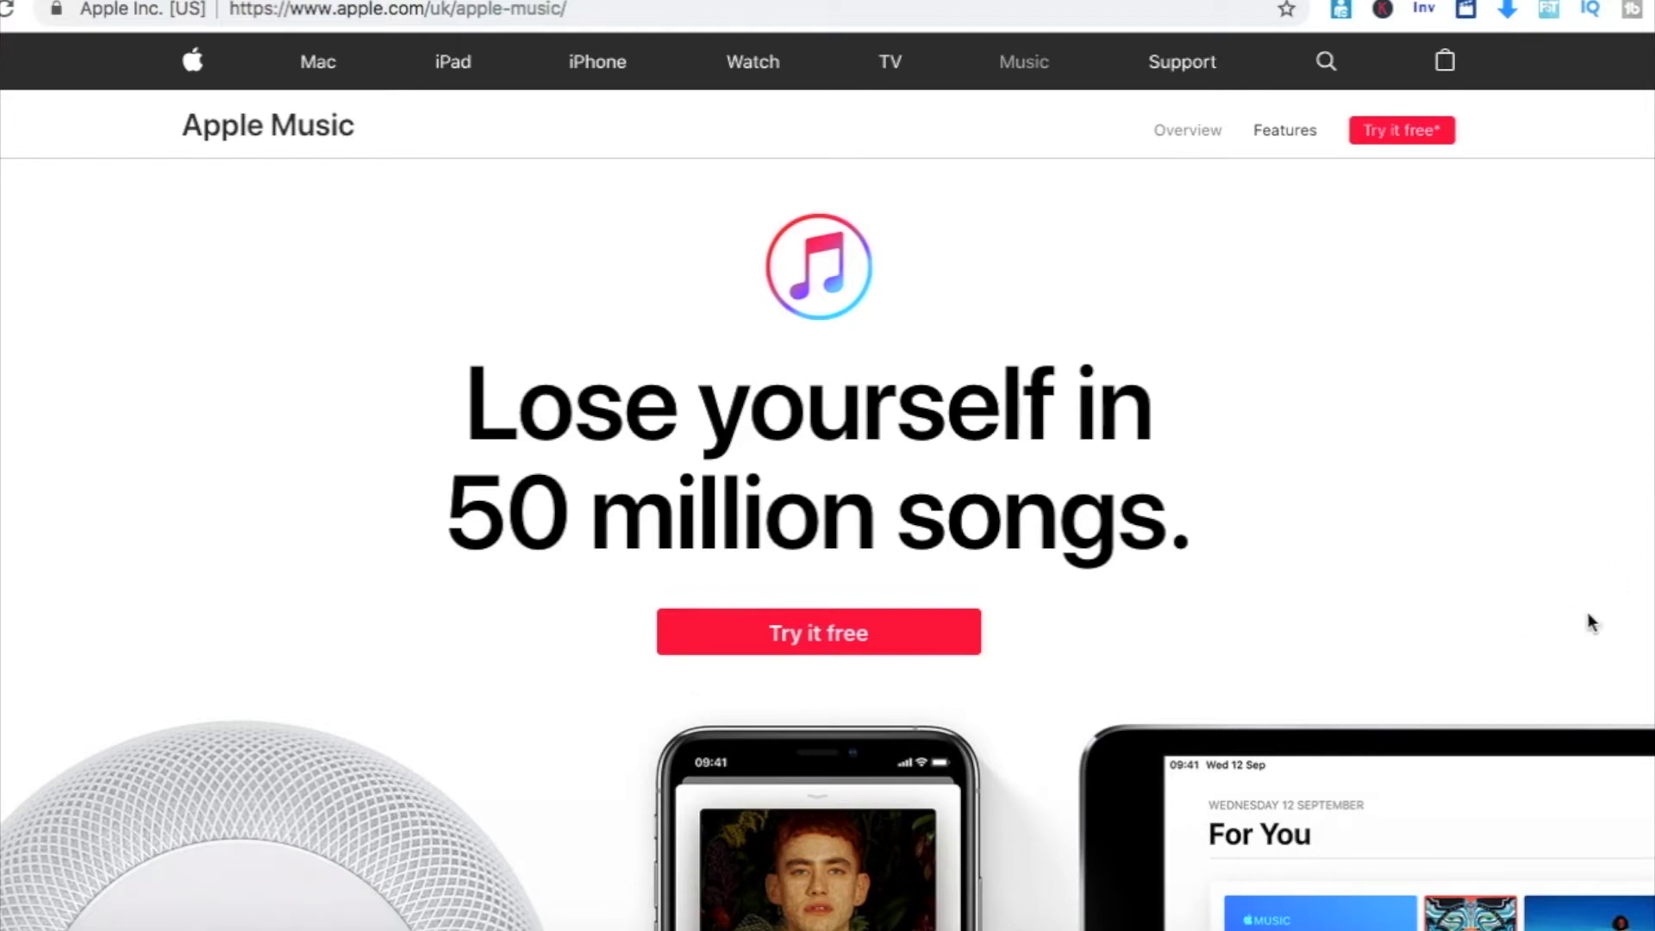
Request the free trial beneath the Apple Music plan prices and allow the link to open in iTunes.
scroll(1589, 614, "down", 9)
scroll(1589, 619, "down", 15)
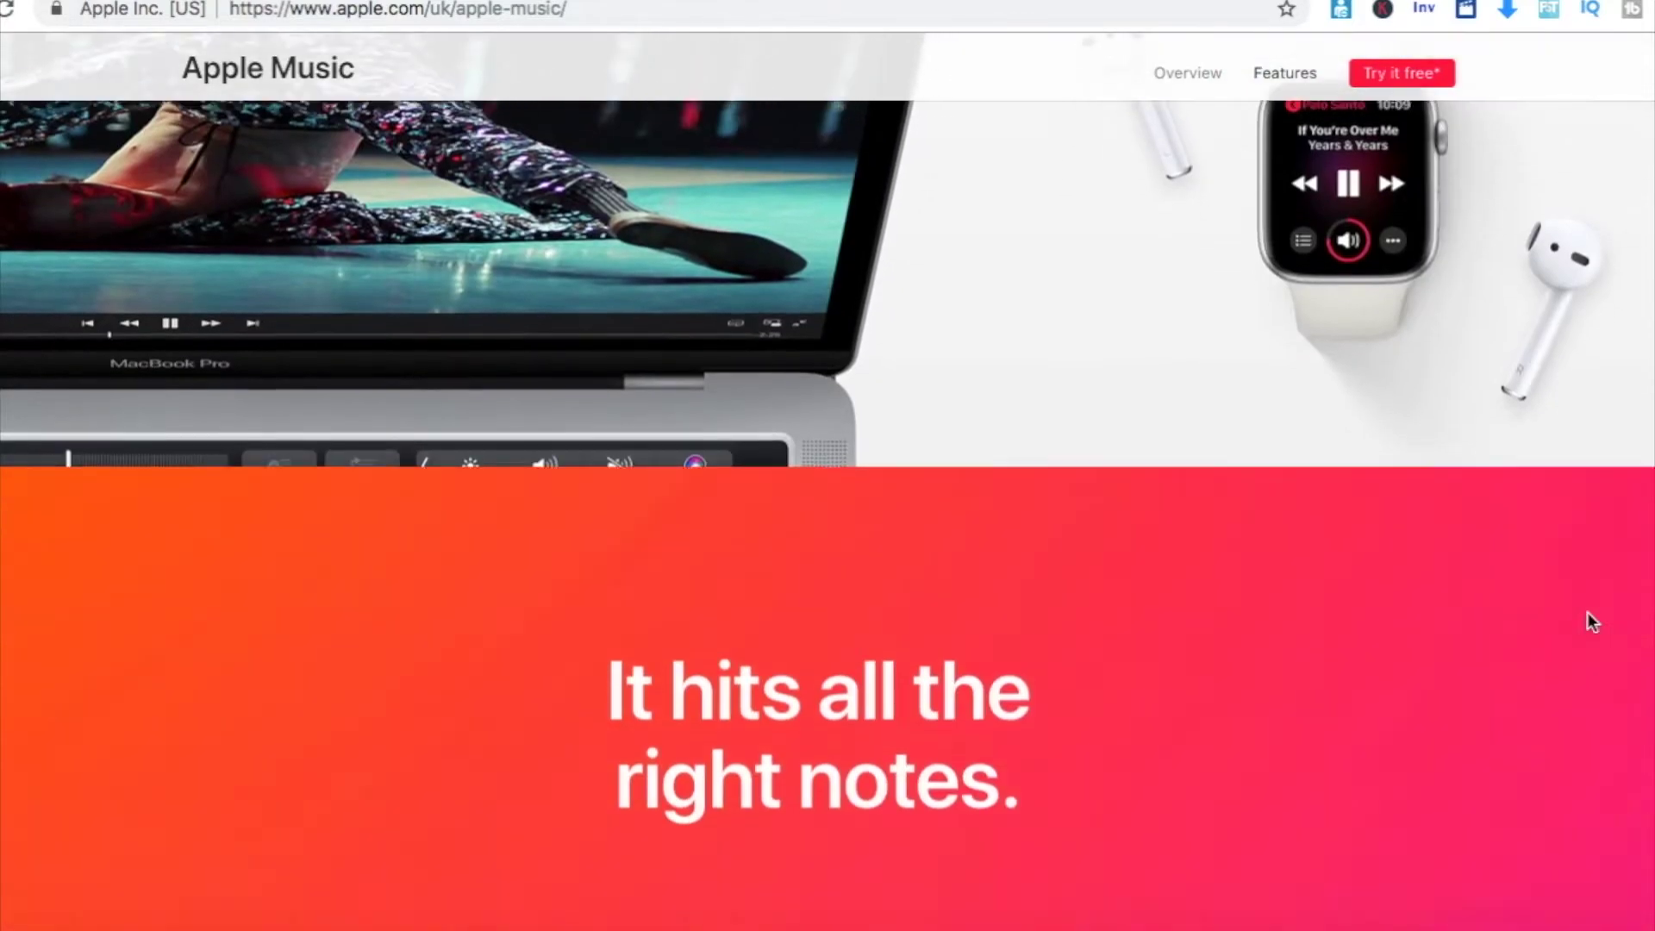
scroll(1589, 620, "down", 3)
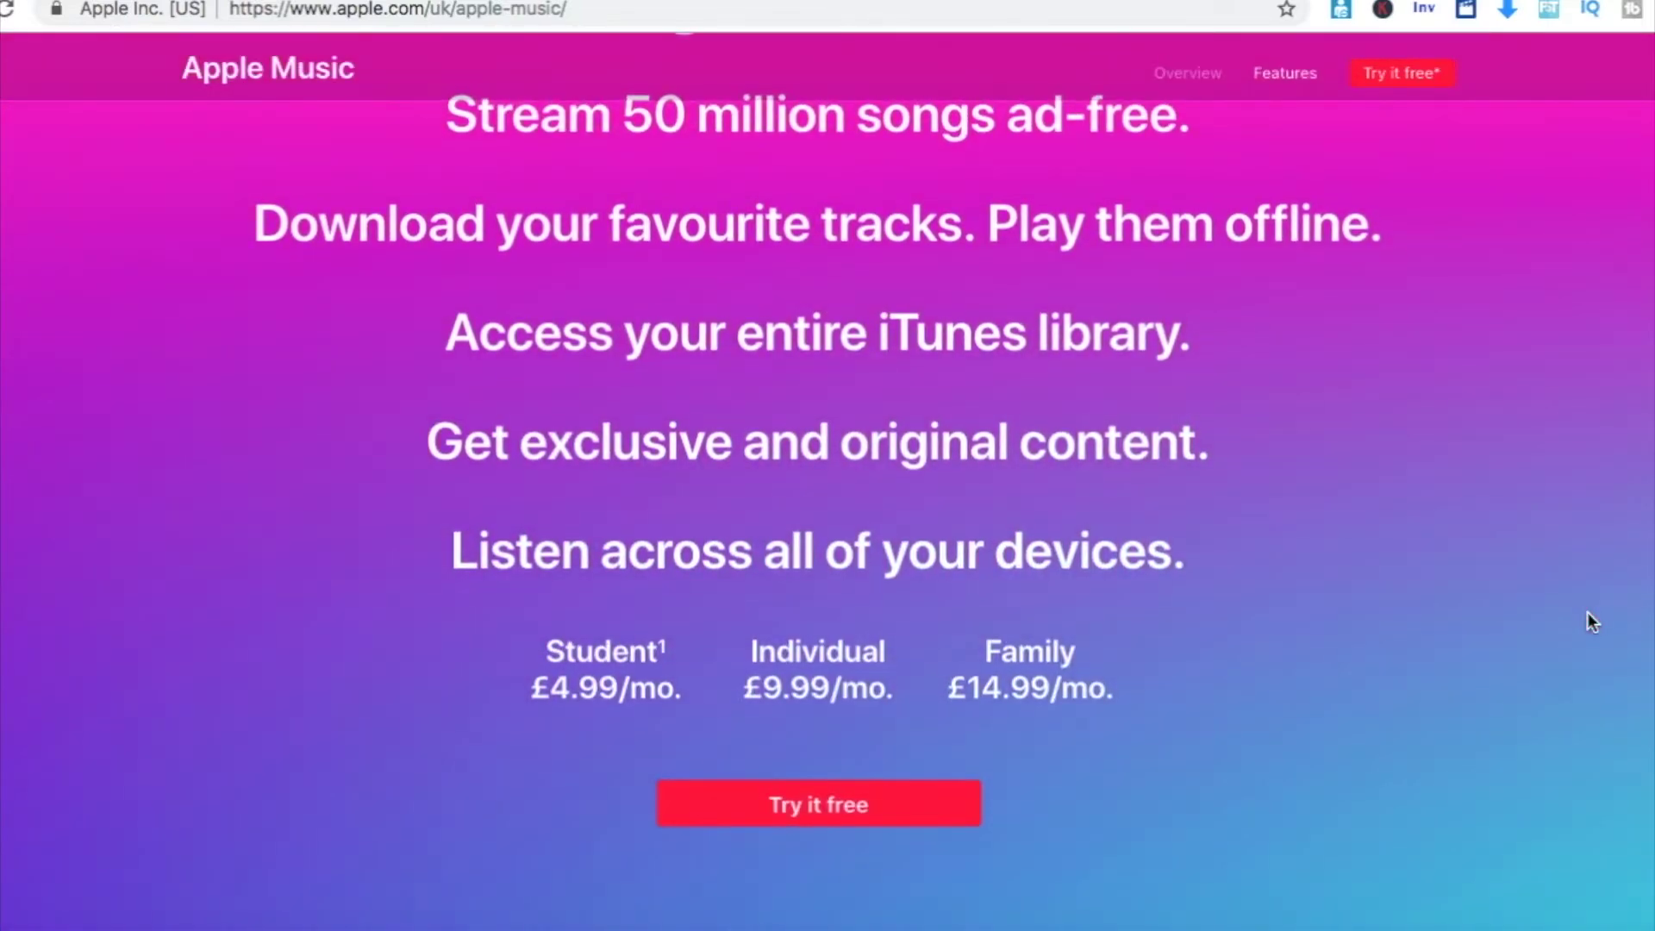
scroll(1589, 621, "up", 3)
scroll(1589, 622, "up", 2)
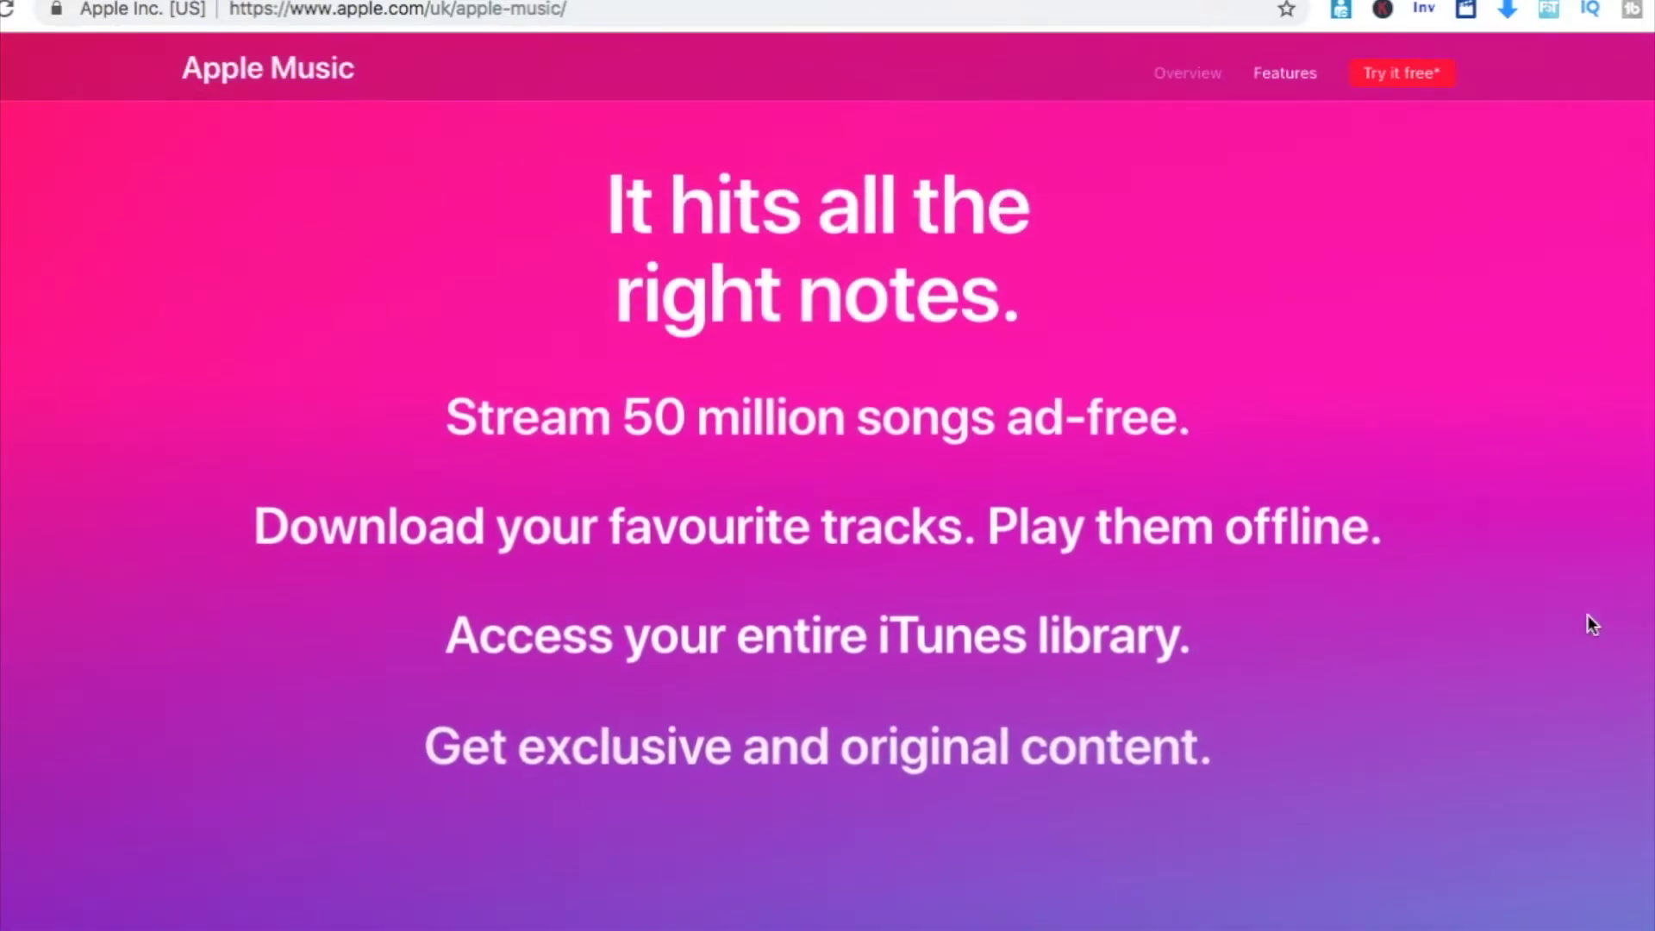
scroll(1535, 655, "down", 7)
scroll(1488, 687, "up", 1)
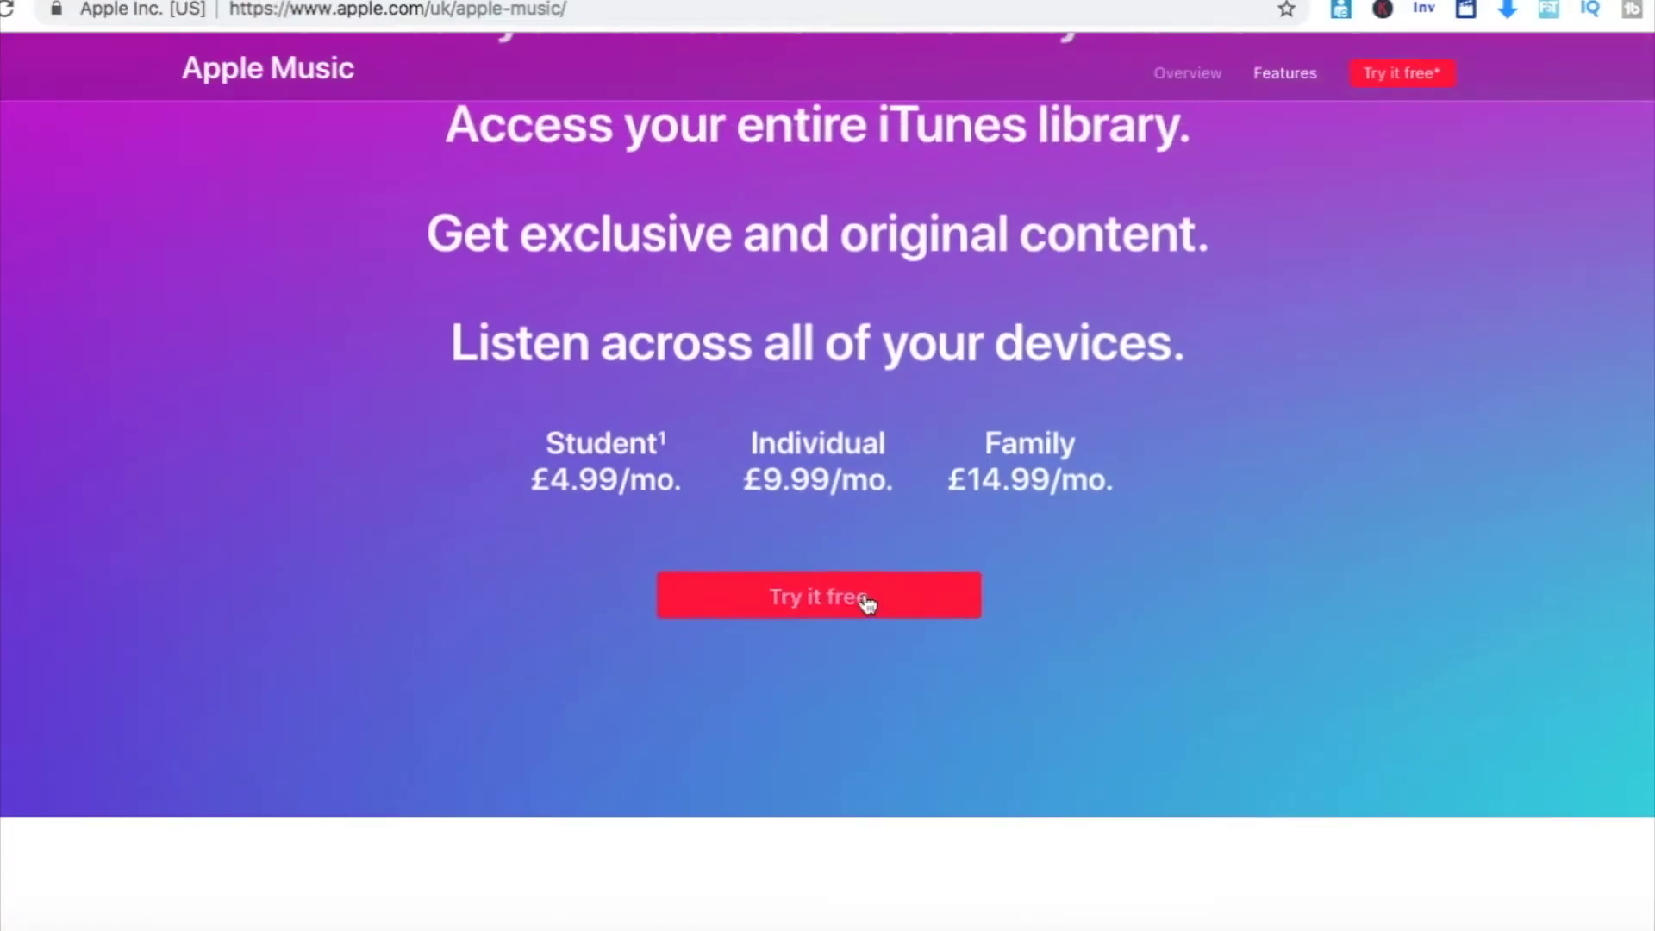
left_click(864, 599)
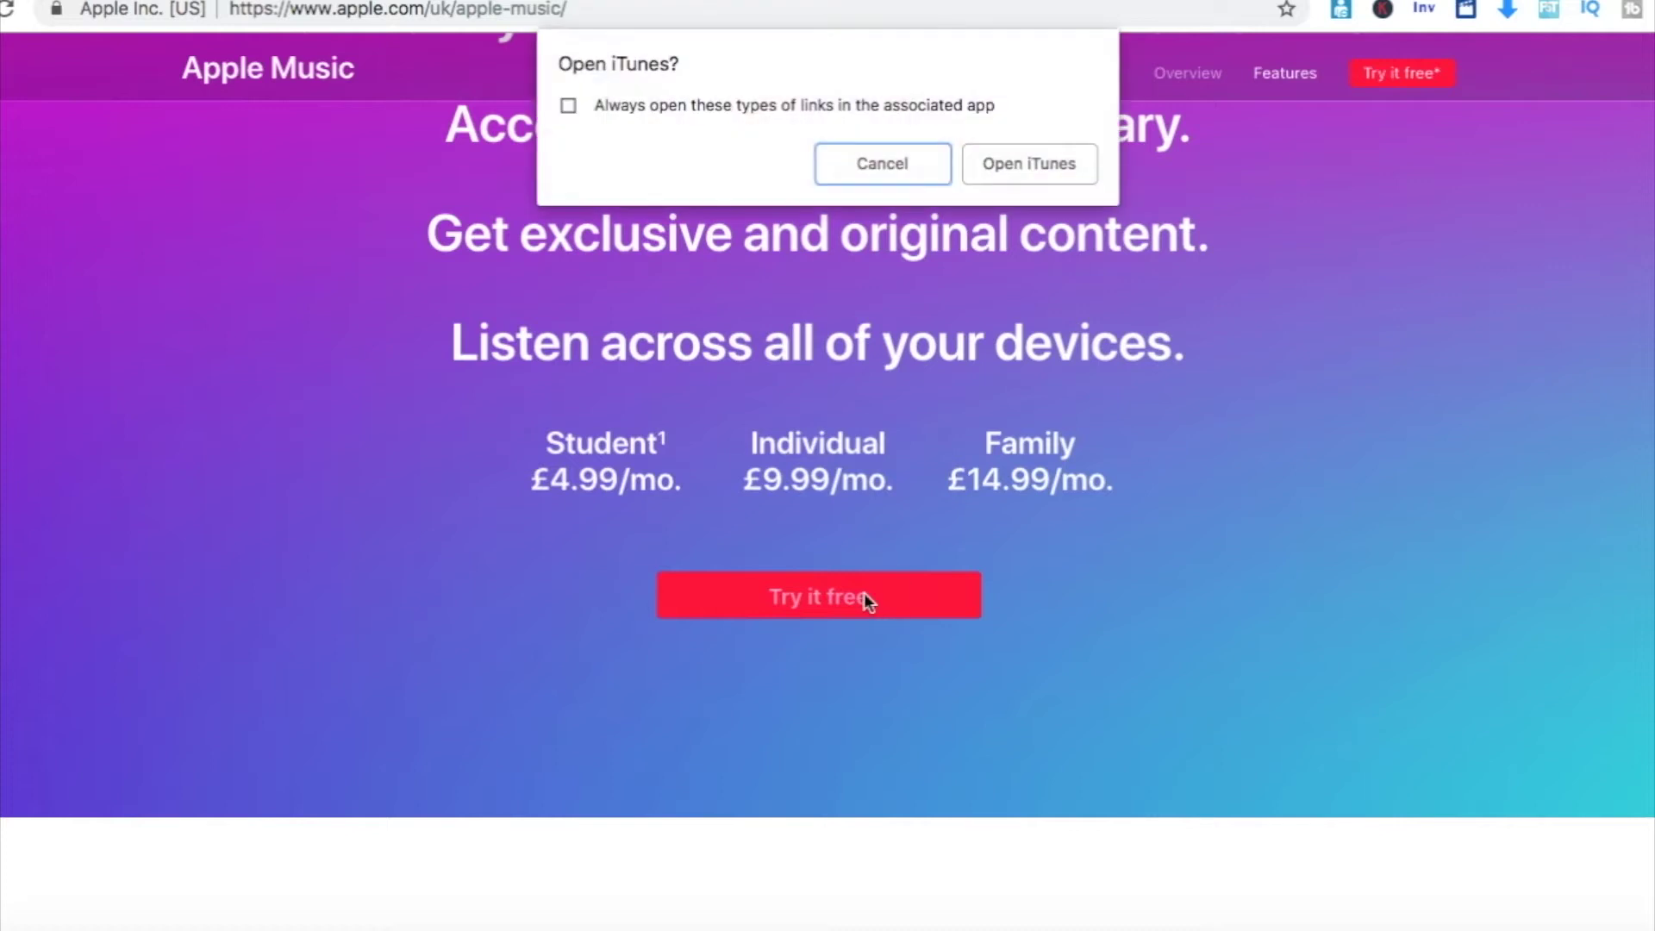
left_click(1038, 166)
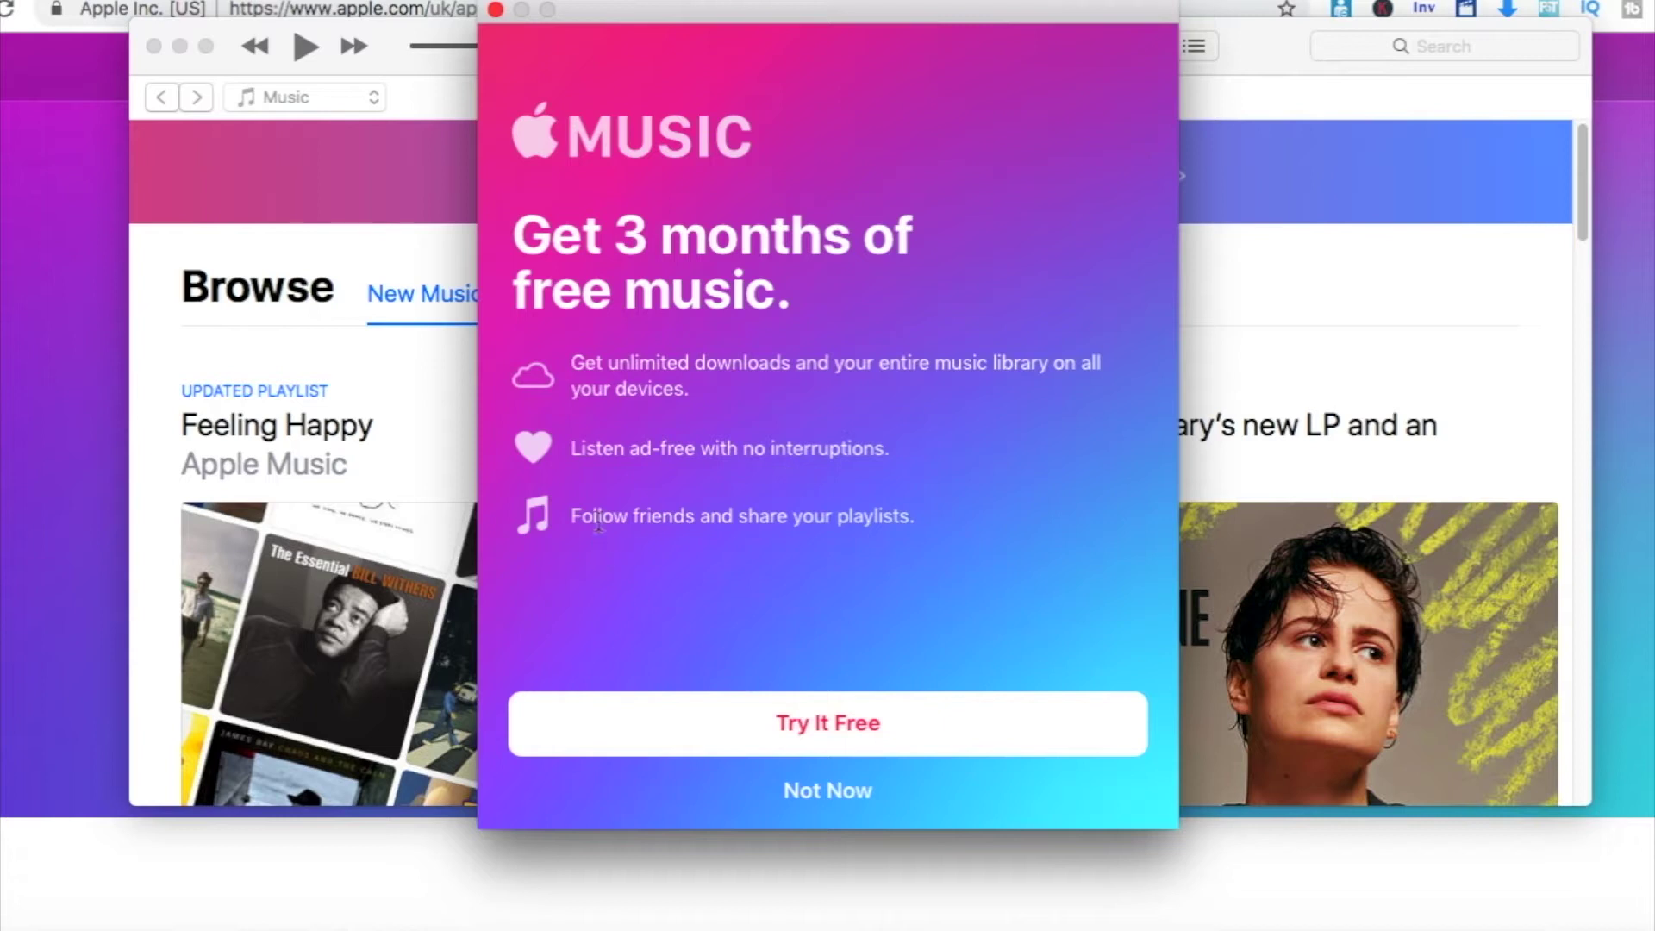
Start the Individual plan's free trial by signing in with the Apple ID password, and allow automatic checks for available downloads.
left_click(826, 744)
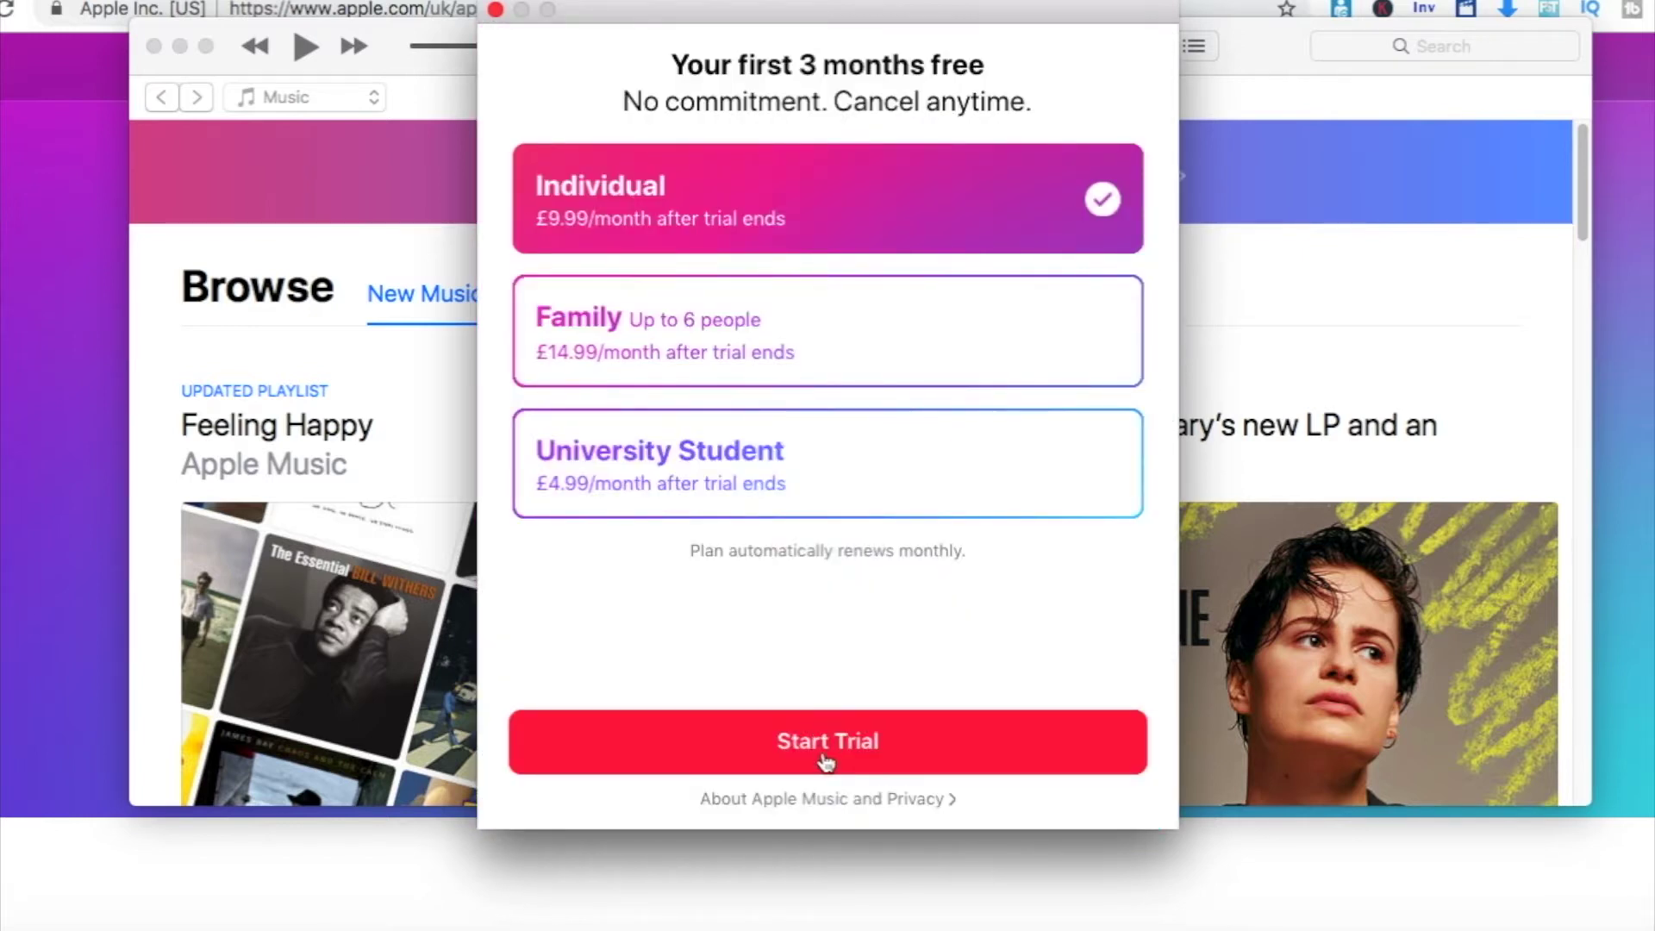
left_click(821, 756)
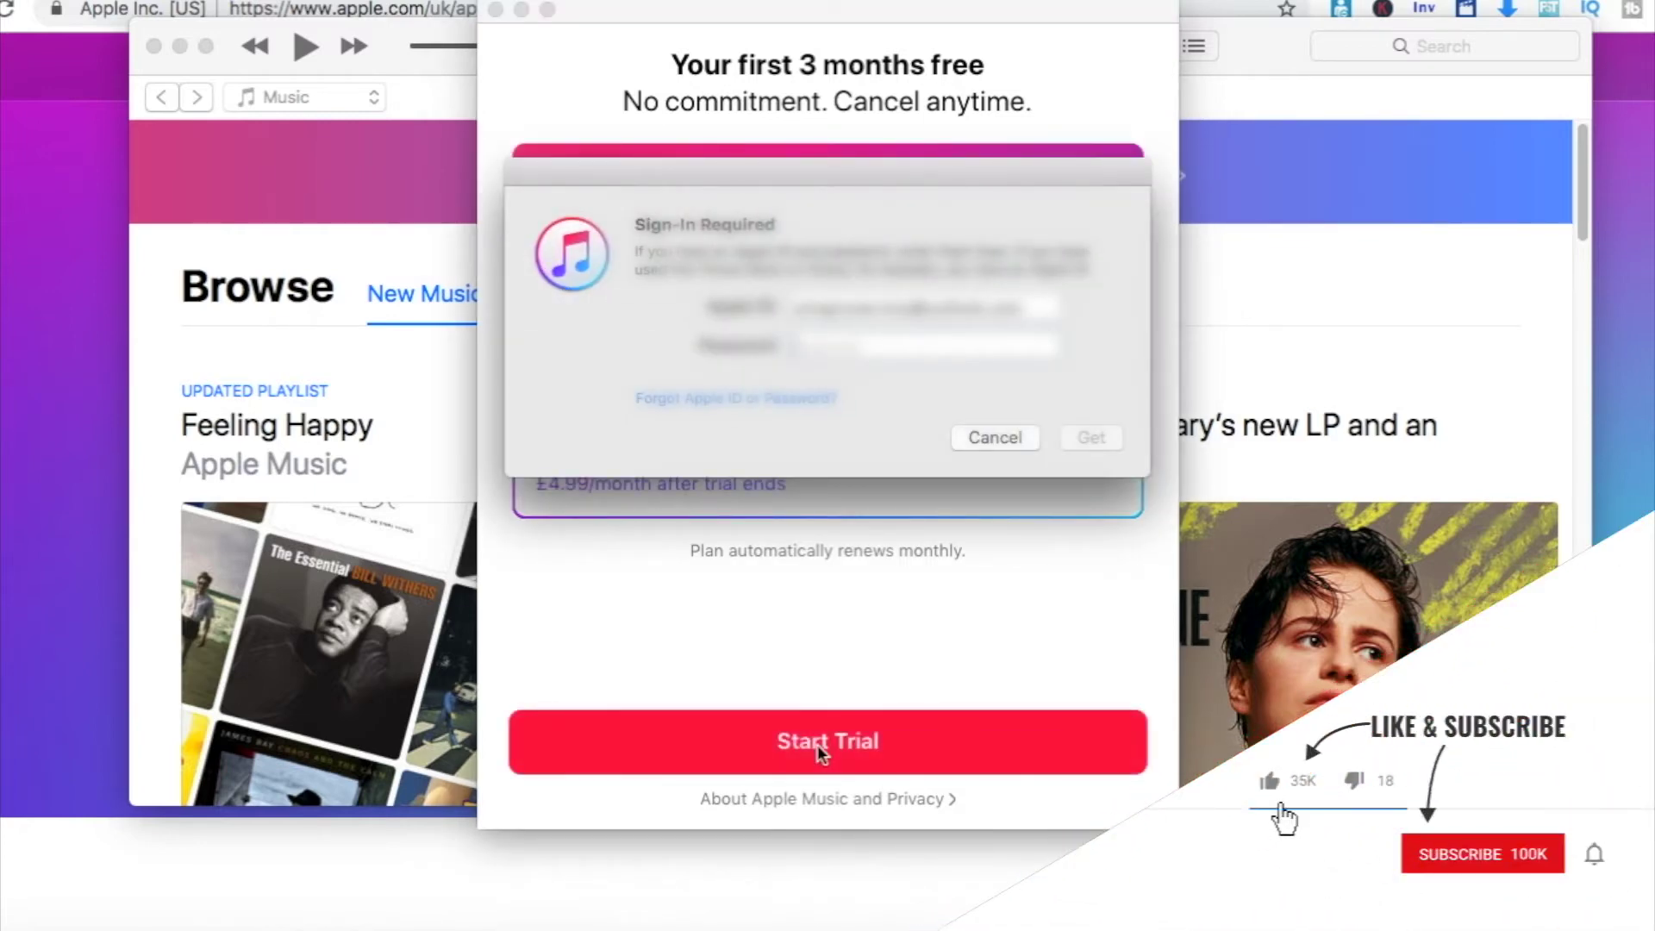
type("•")
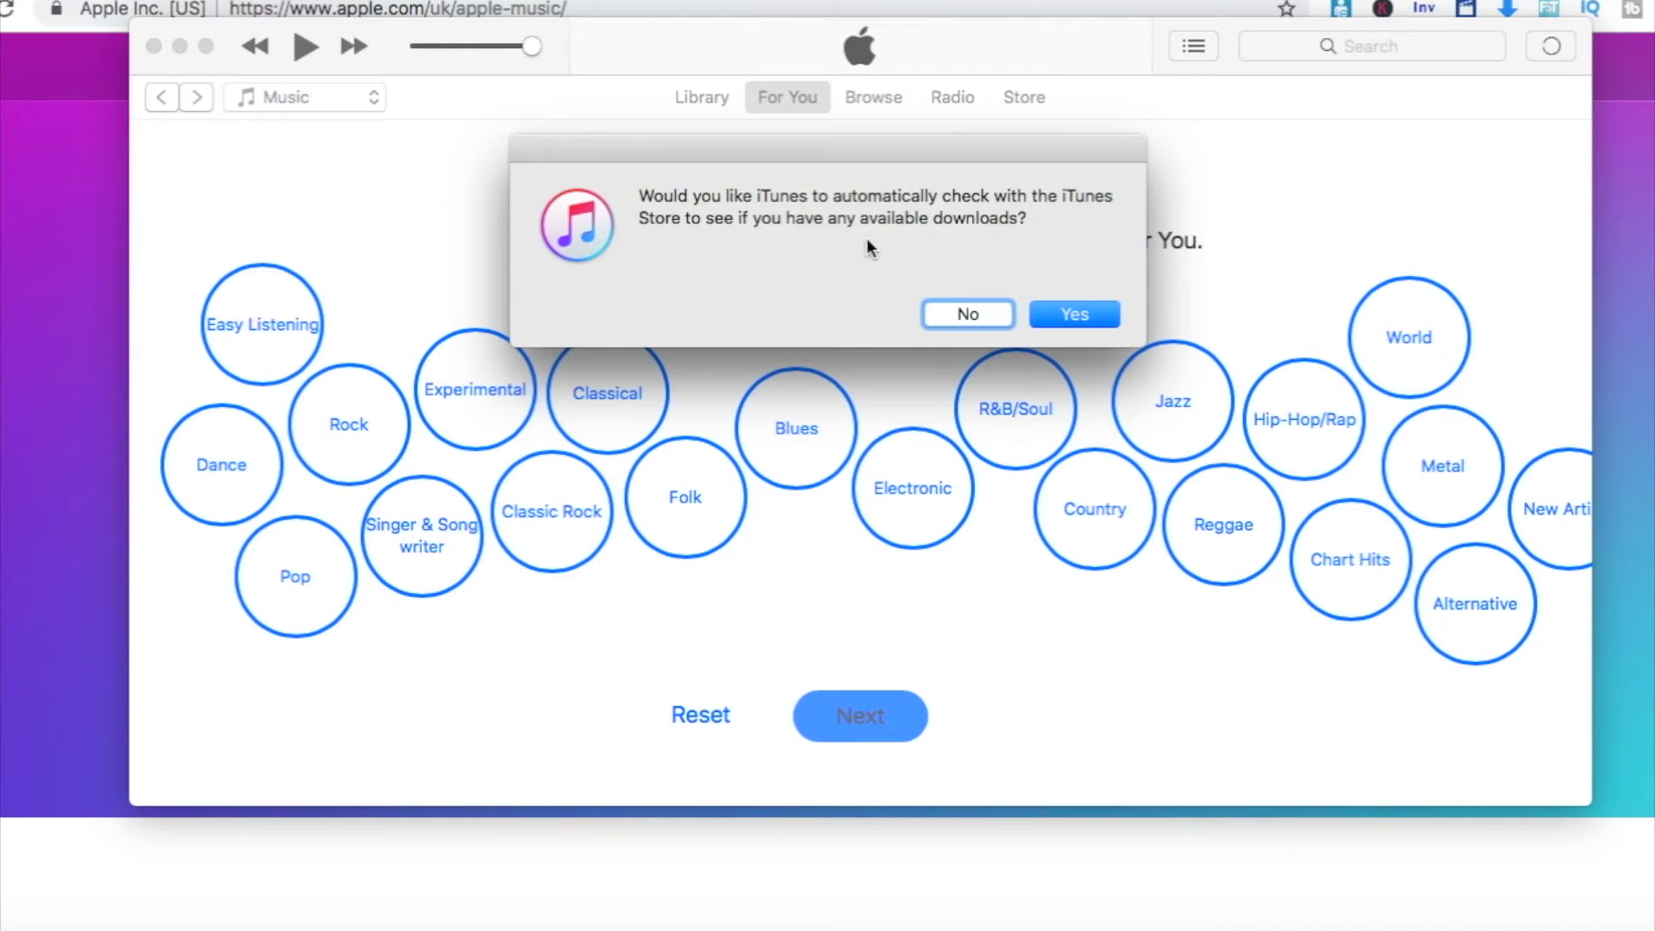
left_click(1061, 314)
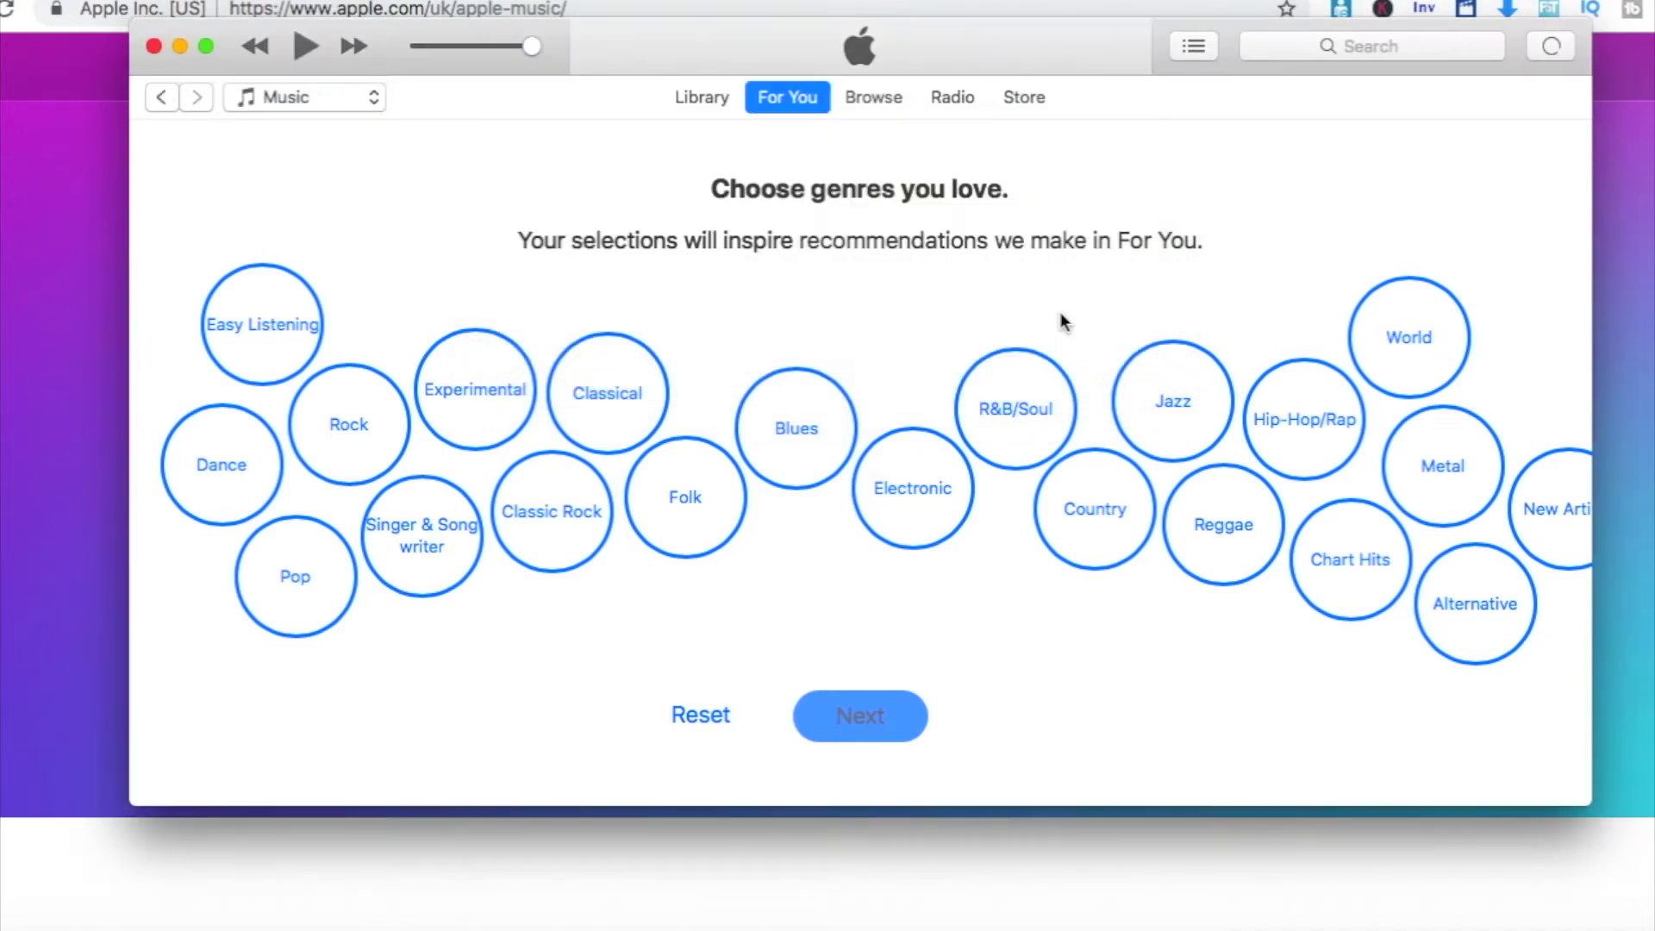
Choose R&B/Soul, Jazz, Hip-Hop/Rap, Electronic, Reggae and New Artists as favourite genres and continue to the artist selection.
left_click(1034, 439)
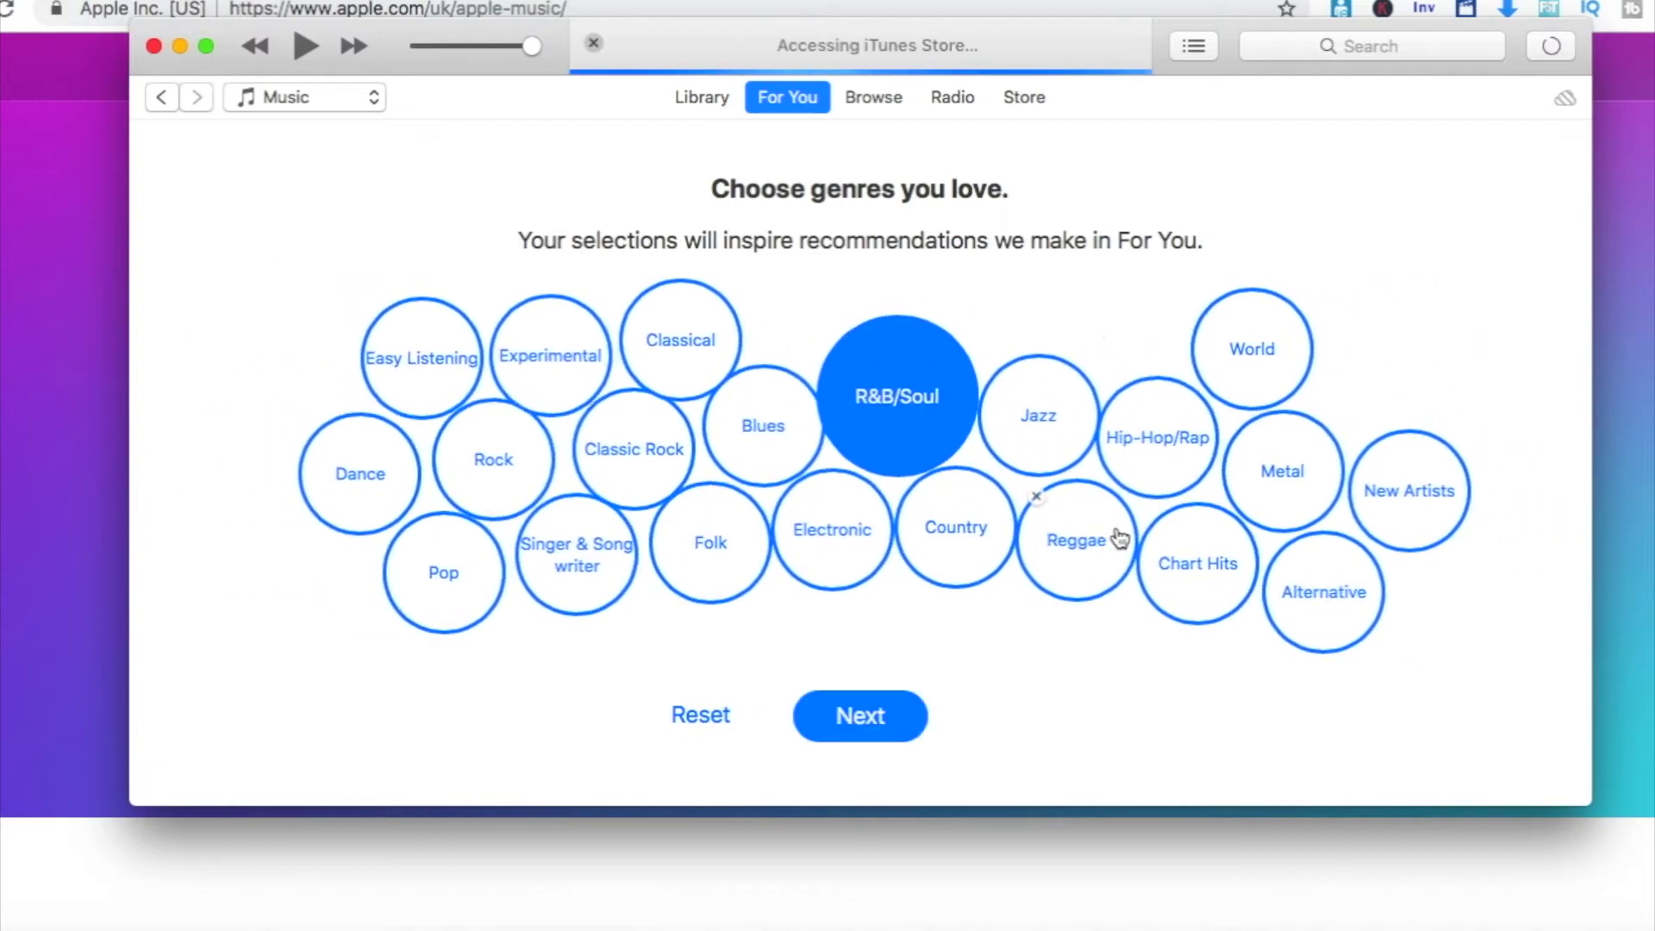
left_click(1130, 457)
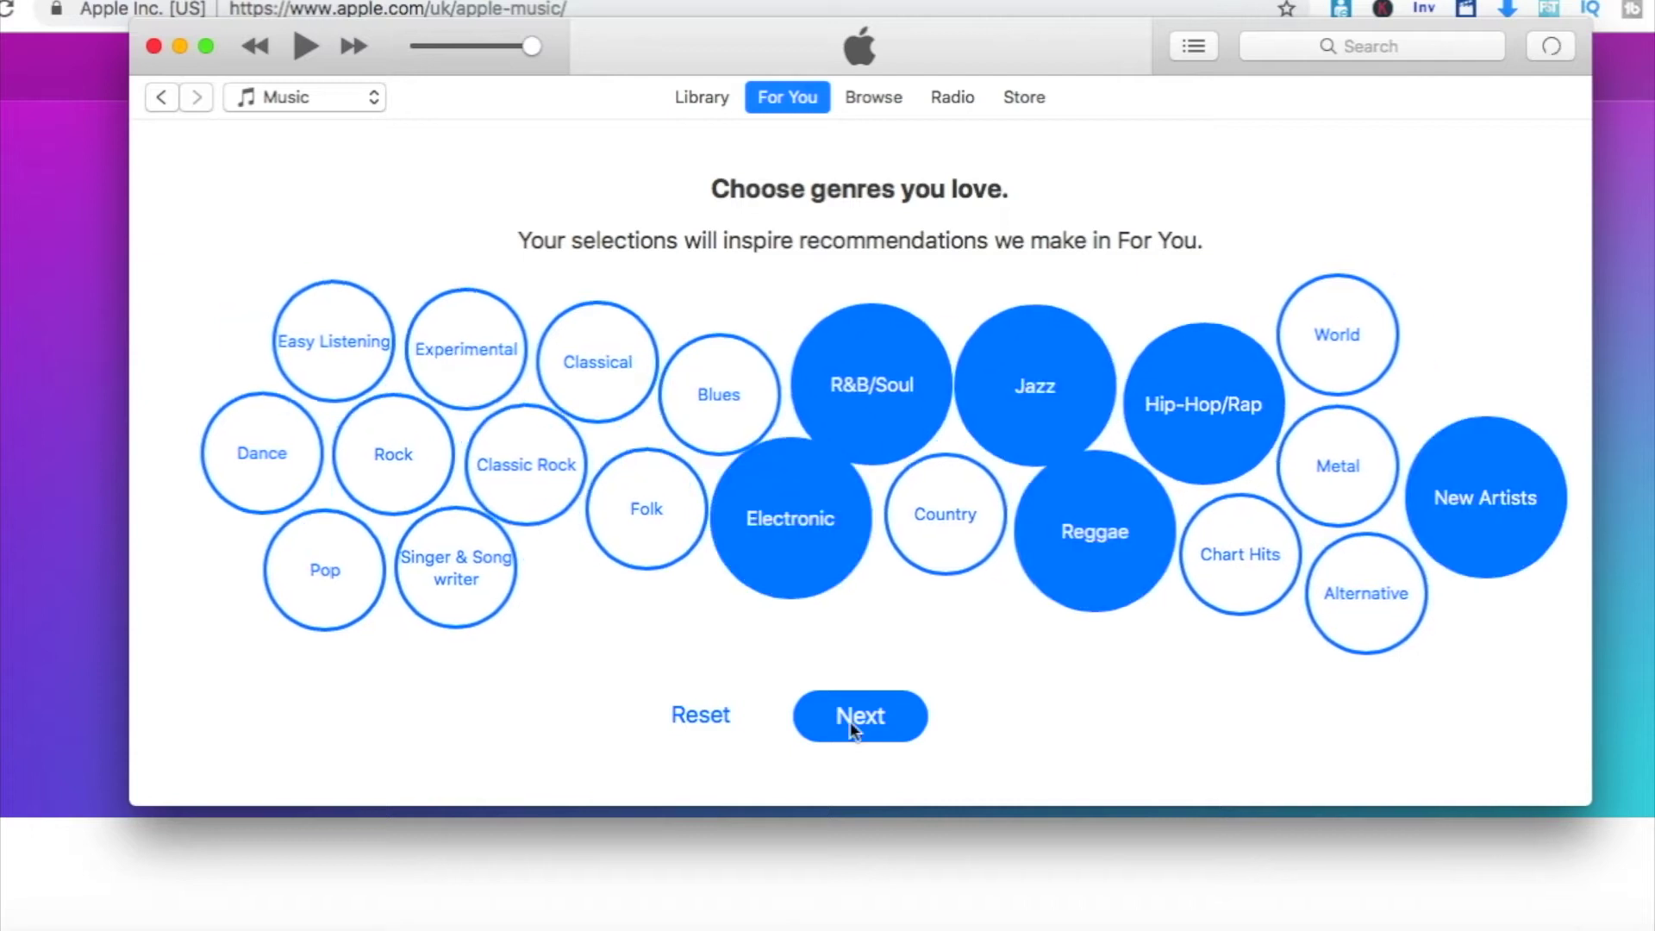
left_click(850, 722)
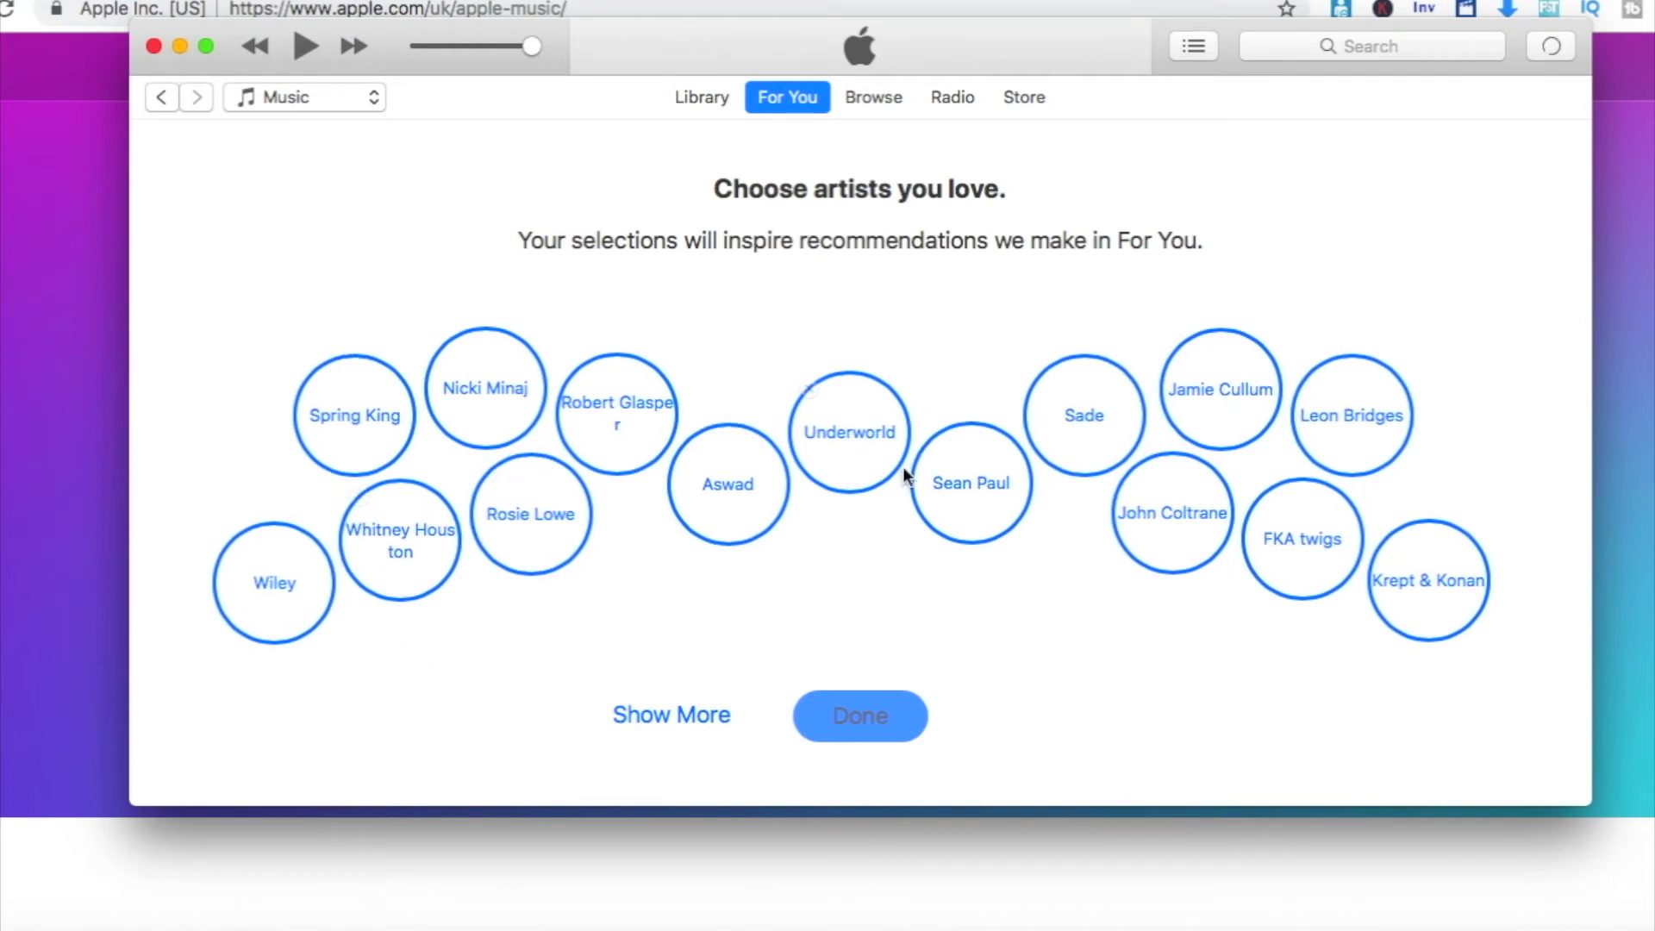
Choose Sean Paul, Krept & Konan, Plan B, The Weeknd, Chris Brown and Eminem as favourite artists, loading more suggestions as needed.
left_click(959, 496)
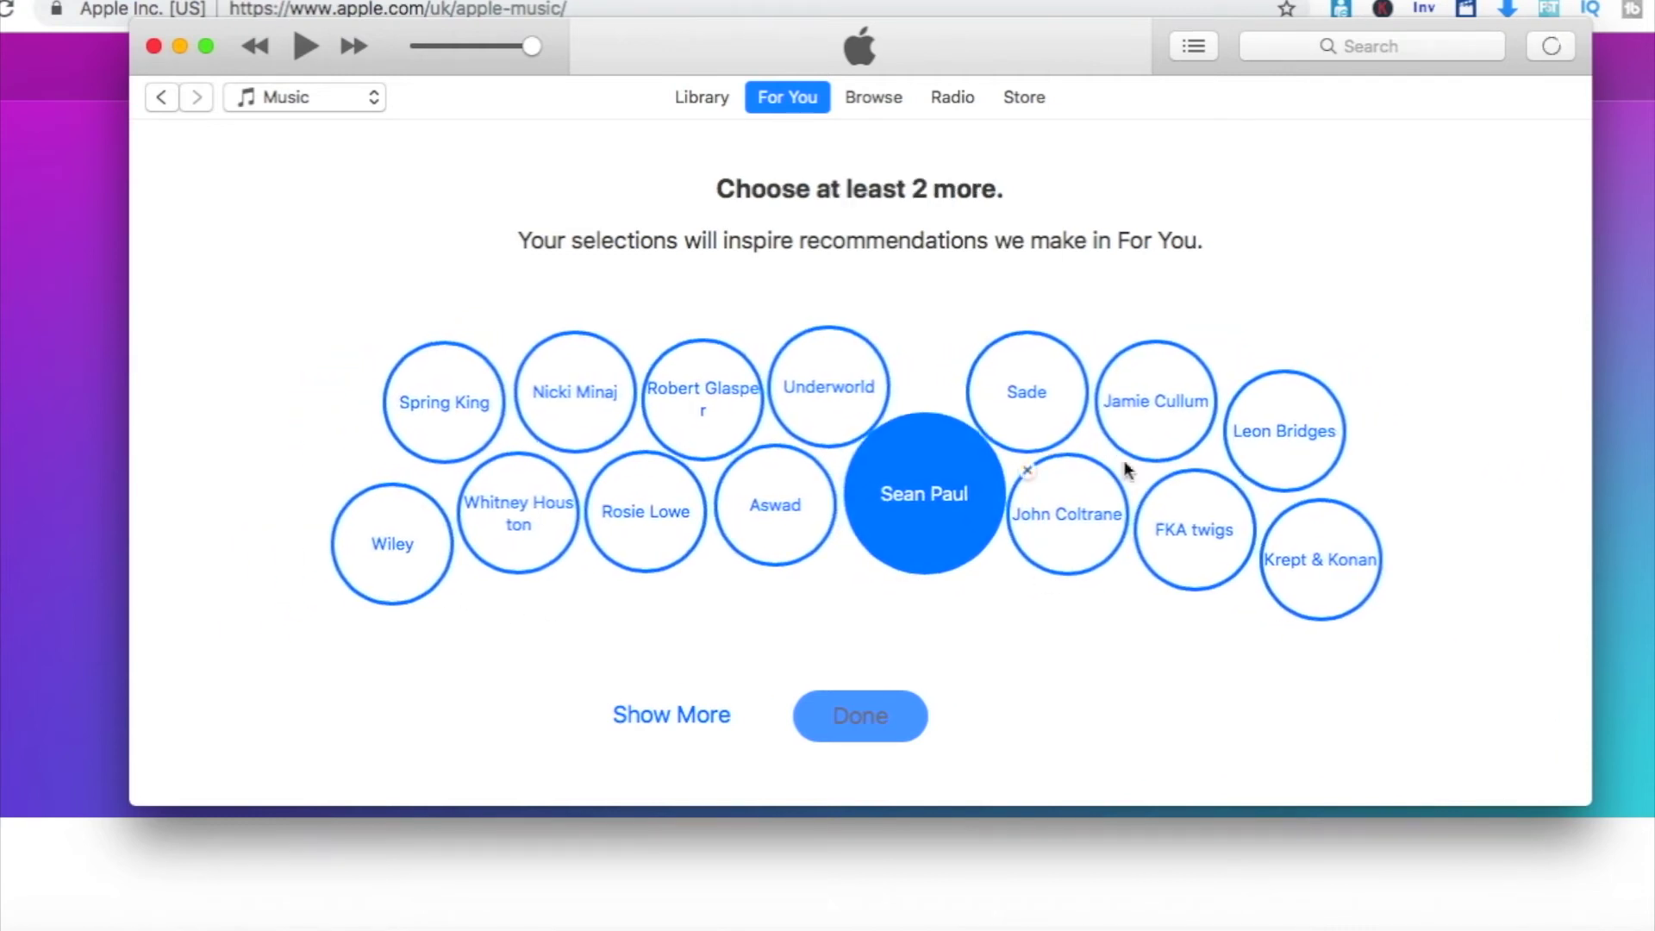
left_click(1442, 617)
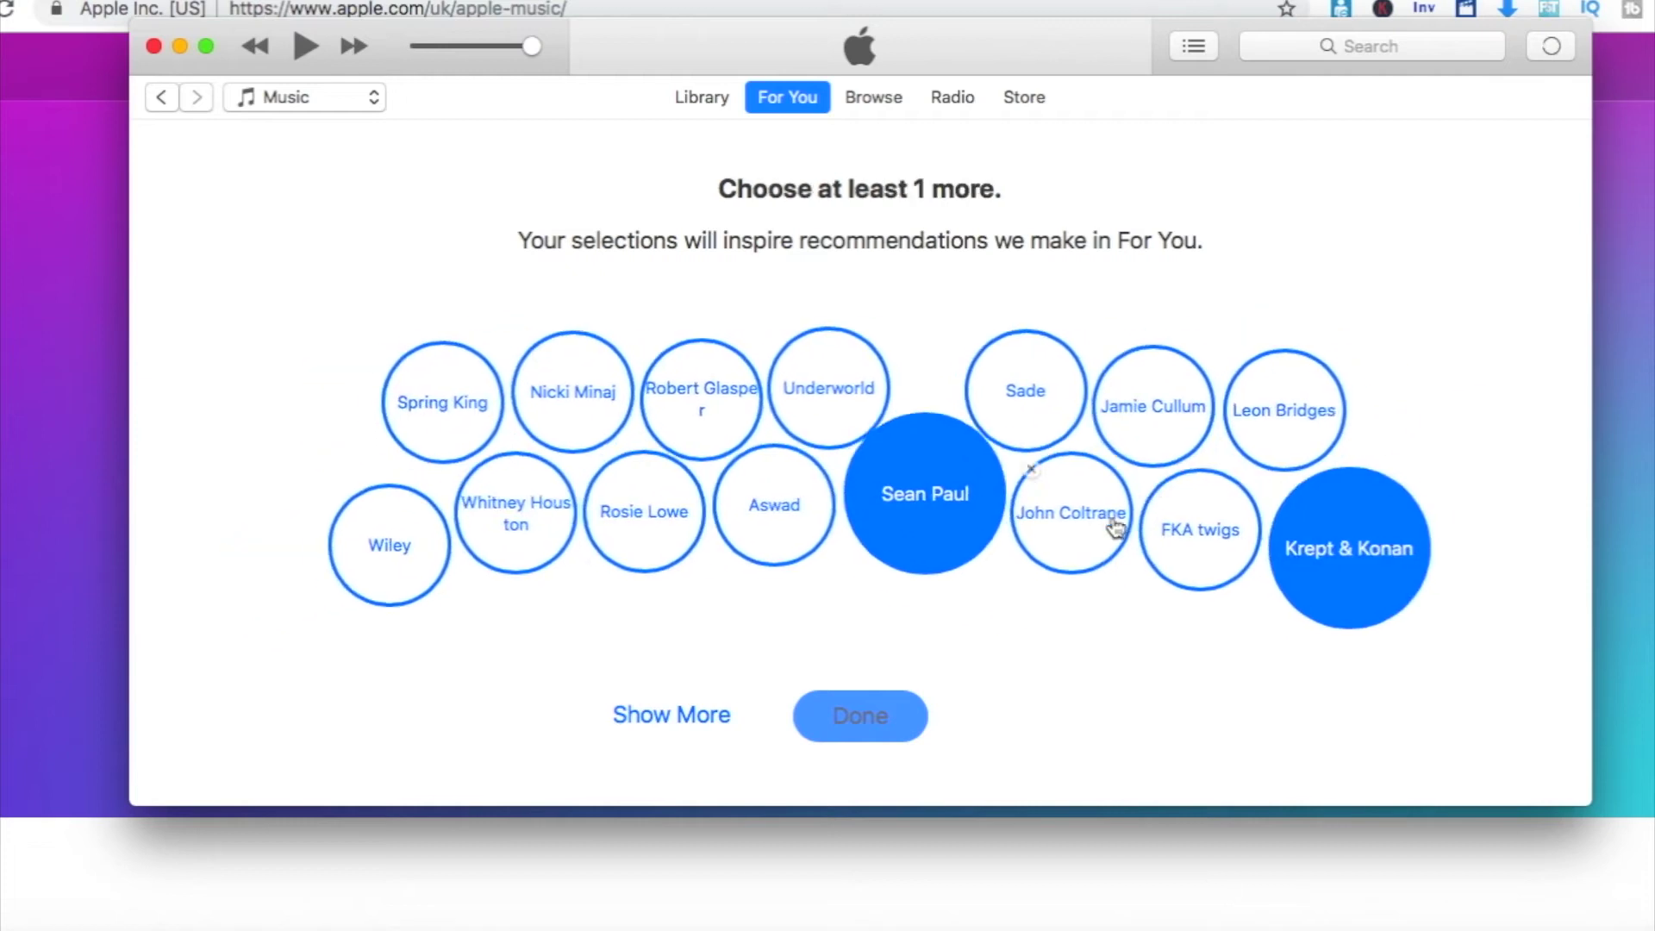
left_click(681, 715)
left_click(1126, 395)
left_click(1045, 520)
left_click(914, 504)
left_click(483, 504)
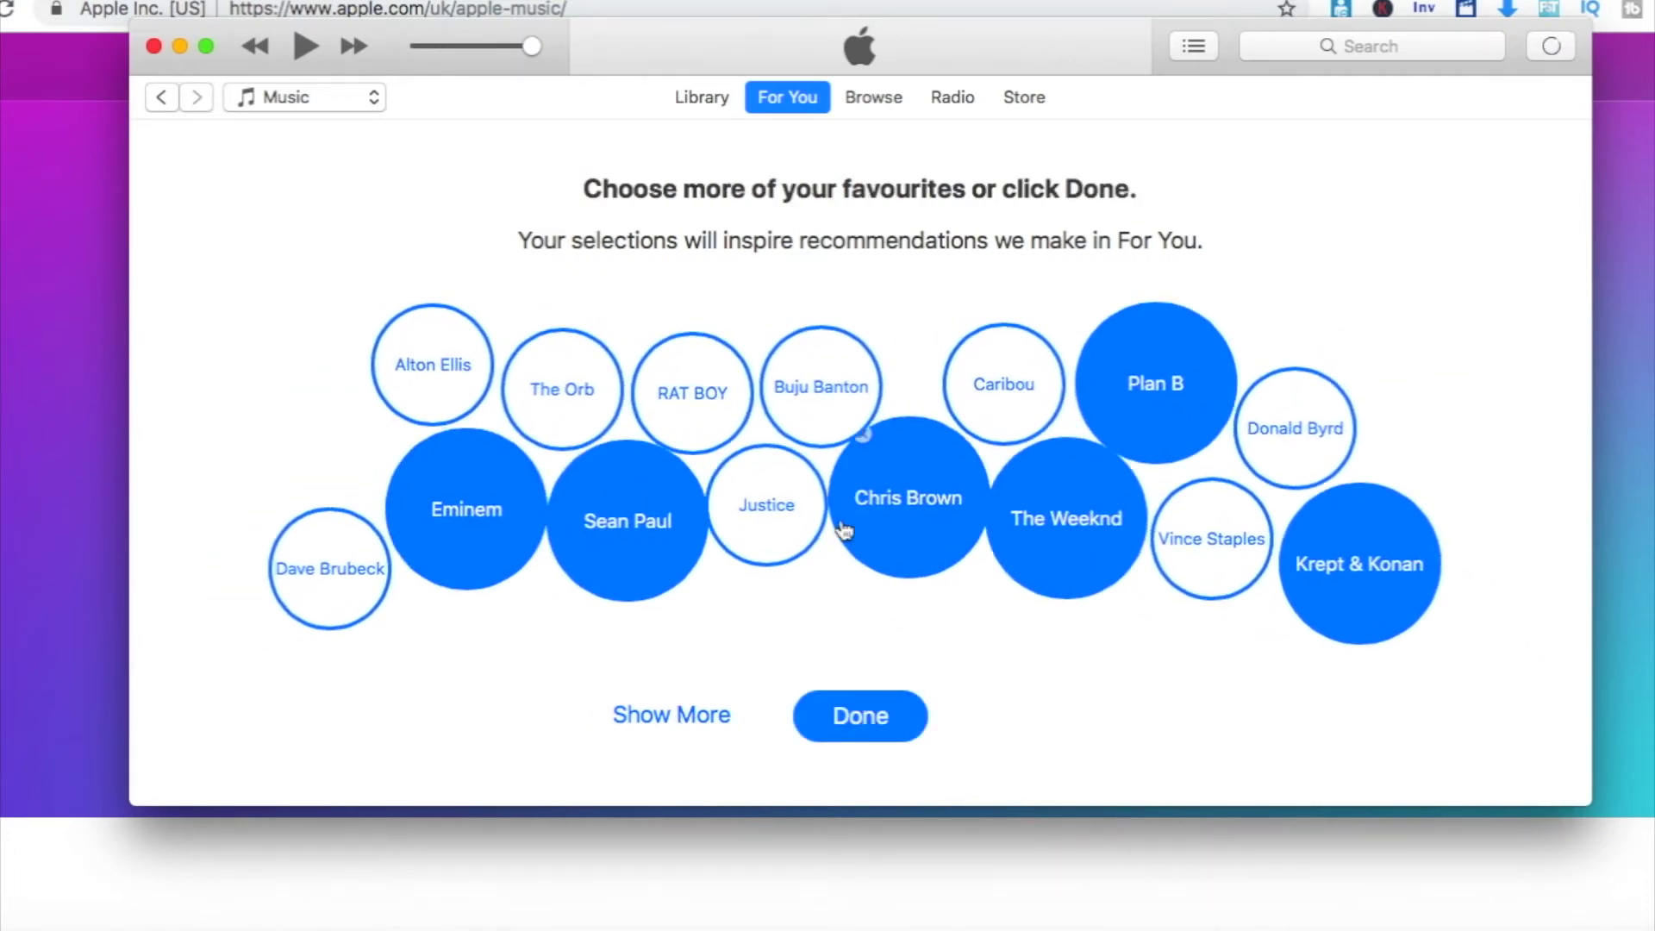
Add Buju Banton, Stevie Wonder, Khalid, Shaggy and Stormzy to the favourite artists.
left_click(846, 384)
left_click(676, 720)
left_click(1065, 504)
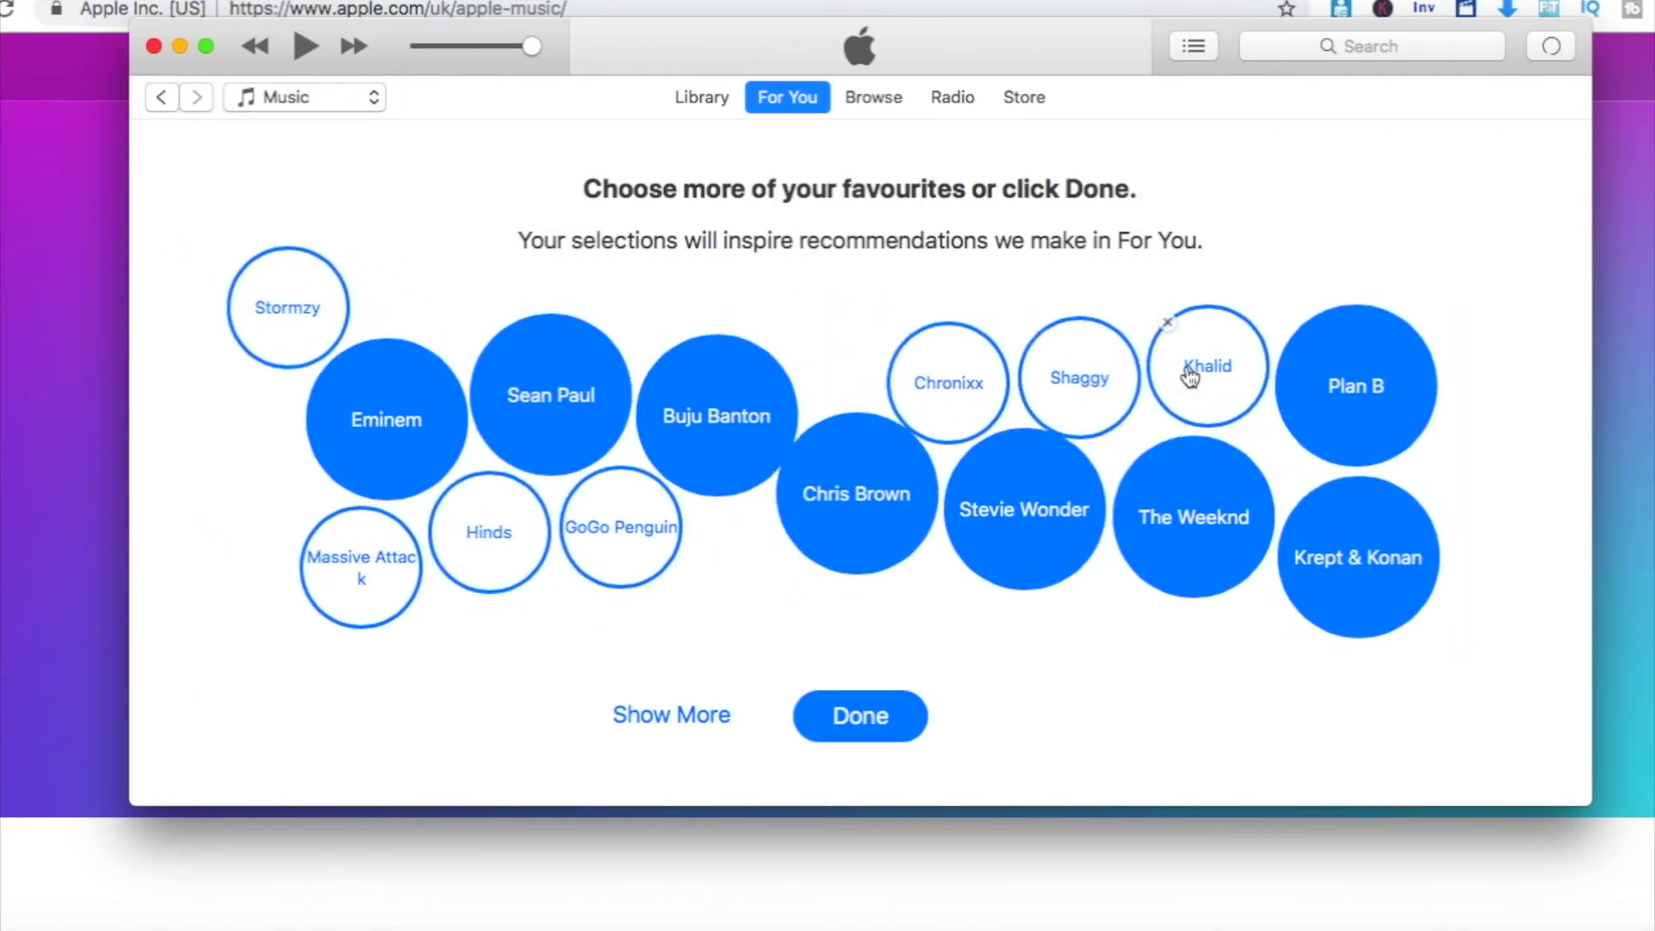
left_click(1193, 369)
left_click(1071, 379)
left_click(285, 319)
Add Giggs and 2Pac from further suggestions to the favourite artists and finish the artist selection.
left_click(658, 717)
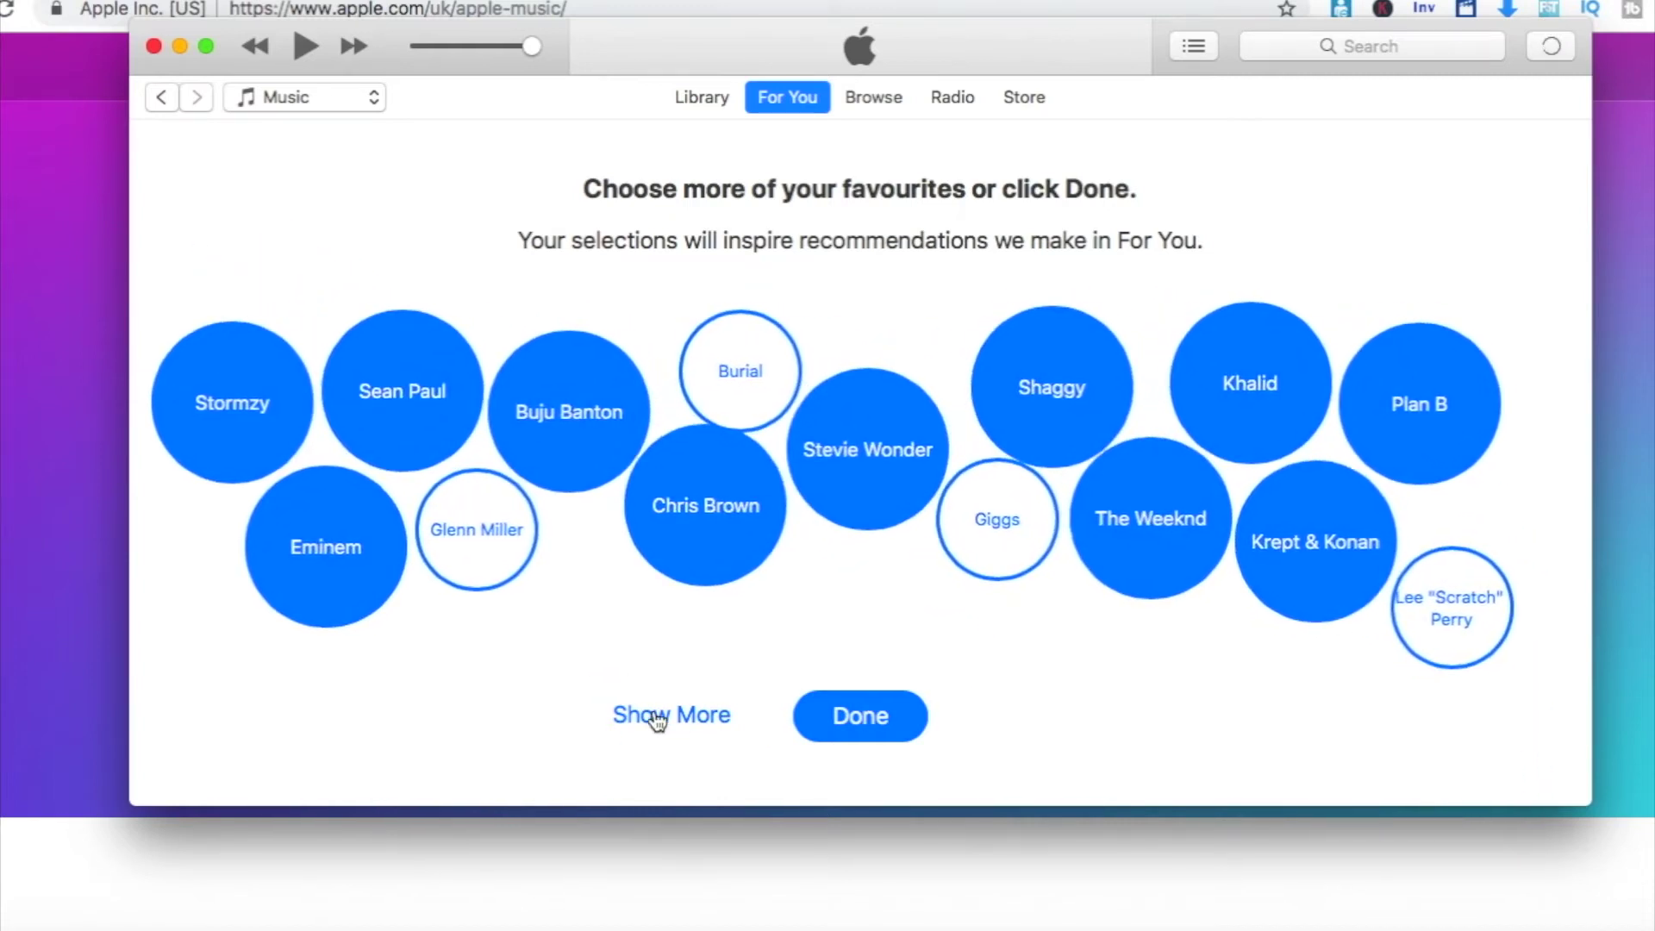
left_click(1034, 541)
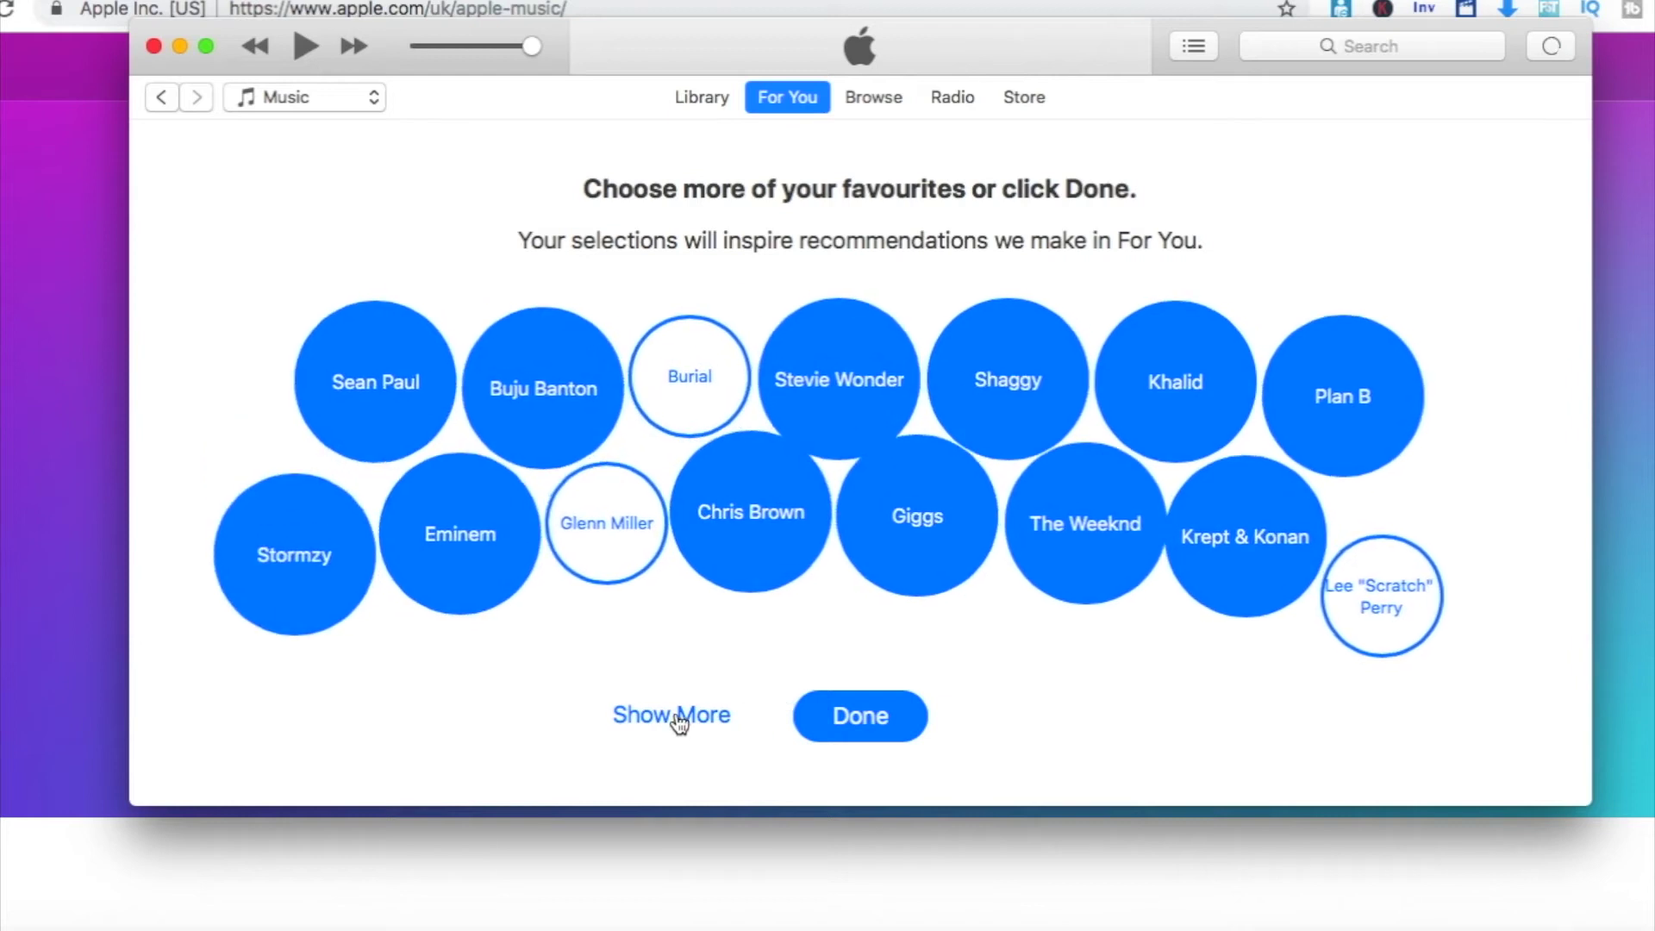
left_click(676, 718)
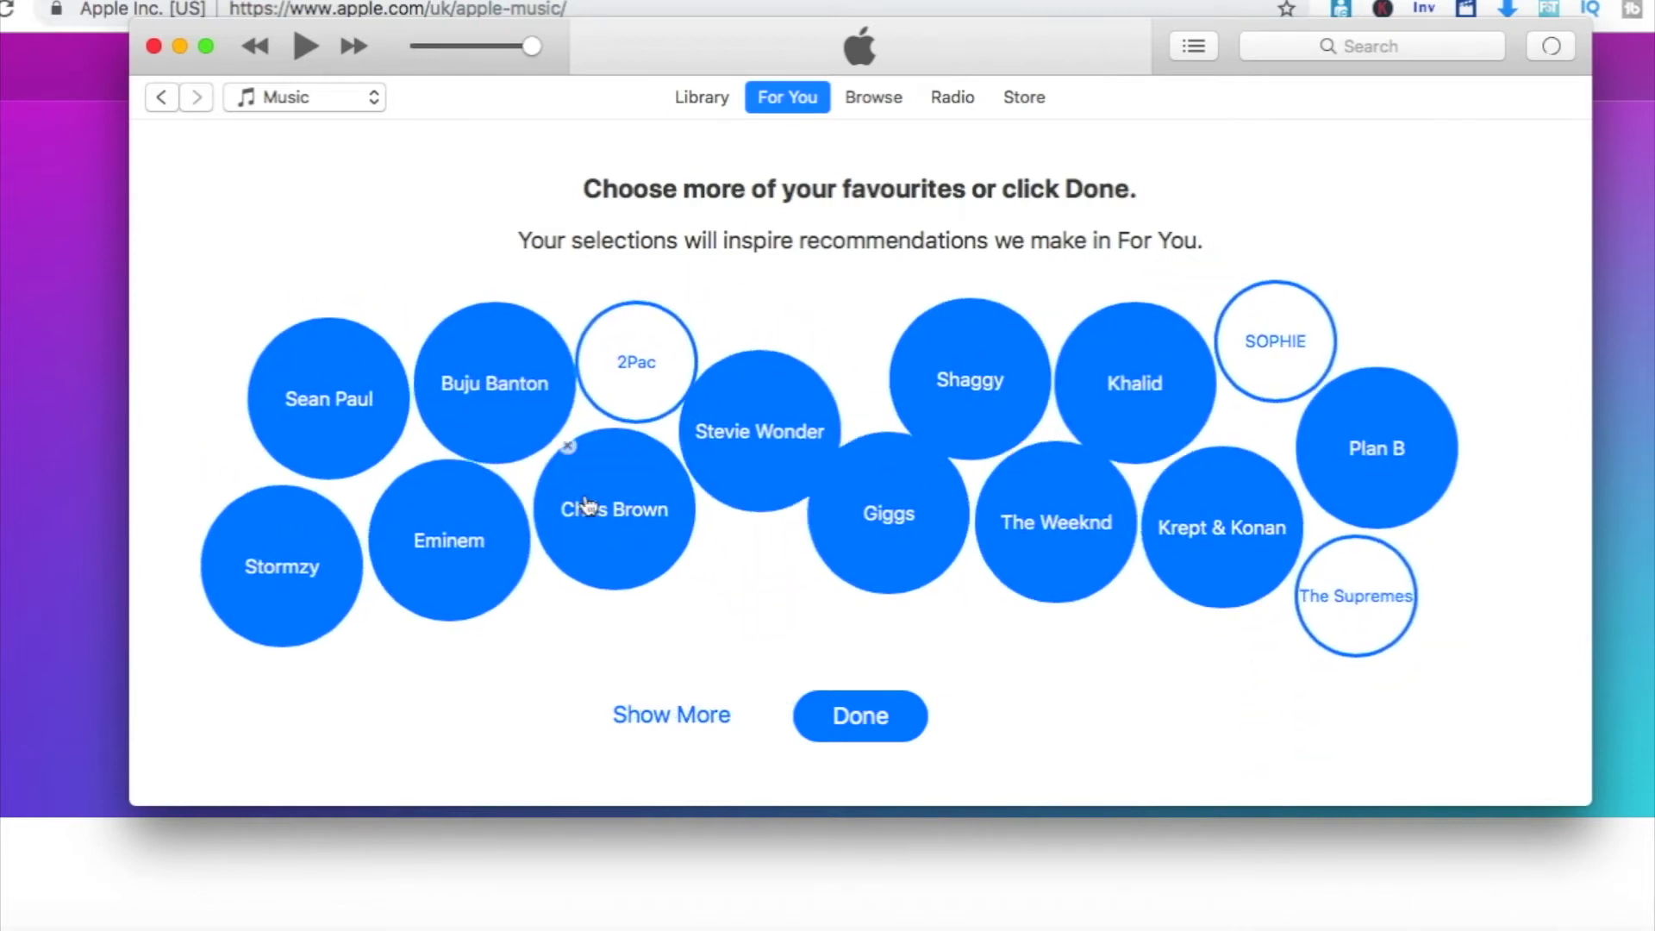
left_click(622, 369)
left_click(673, 719)
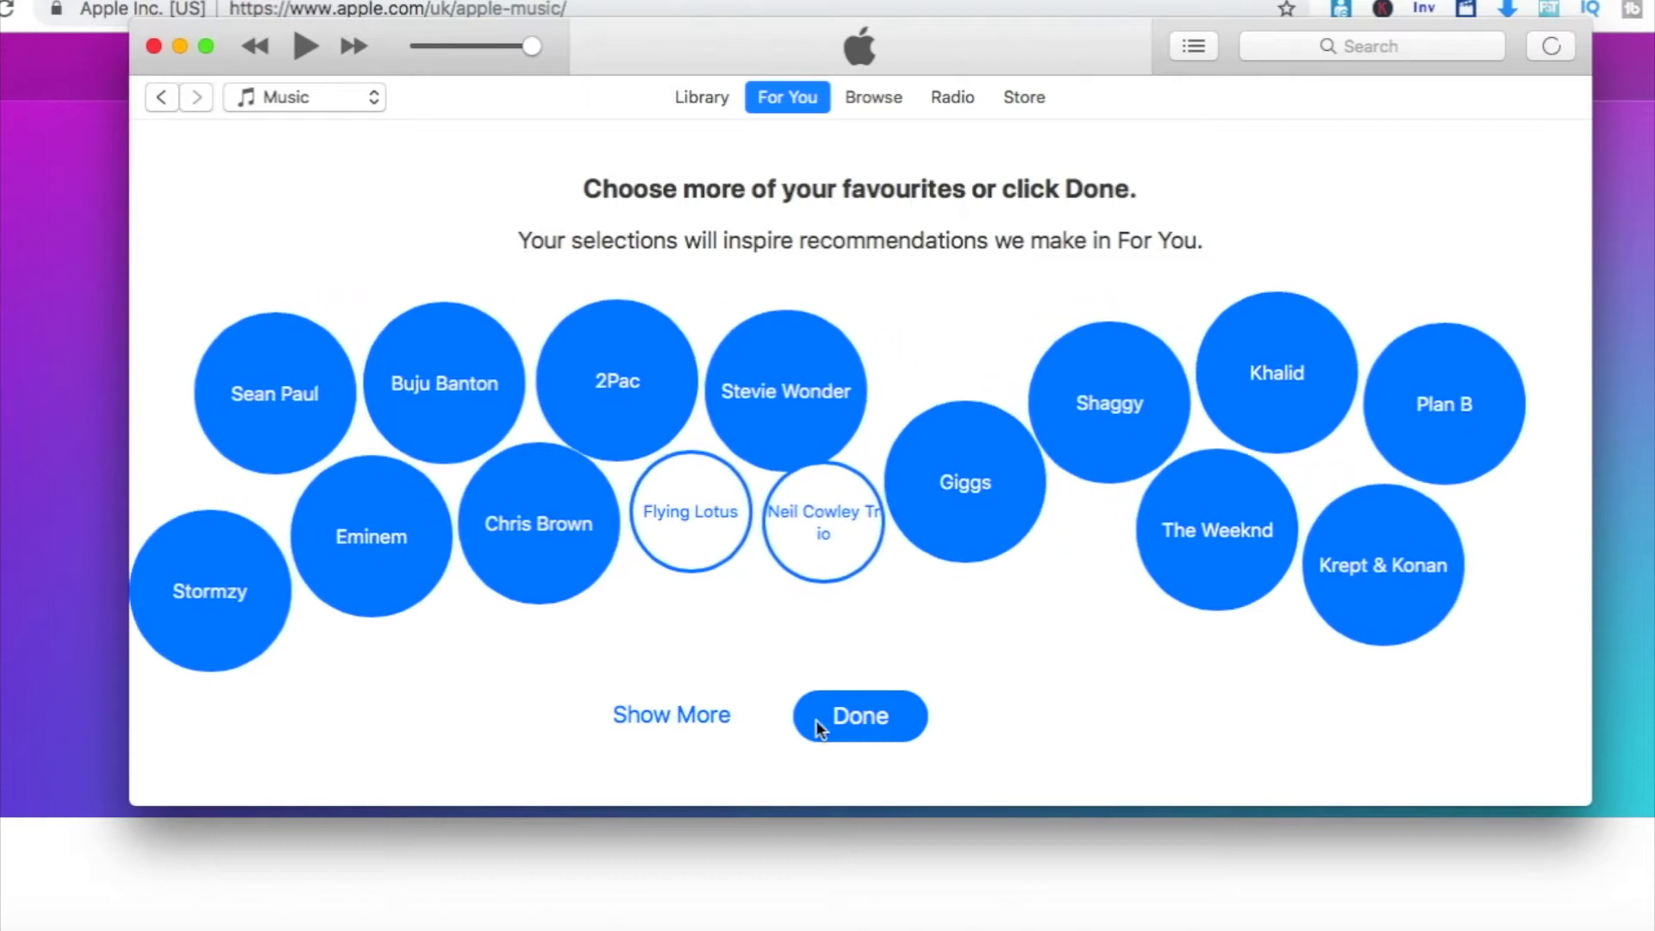
left_click(844, 718)
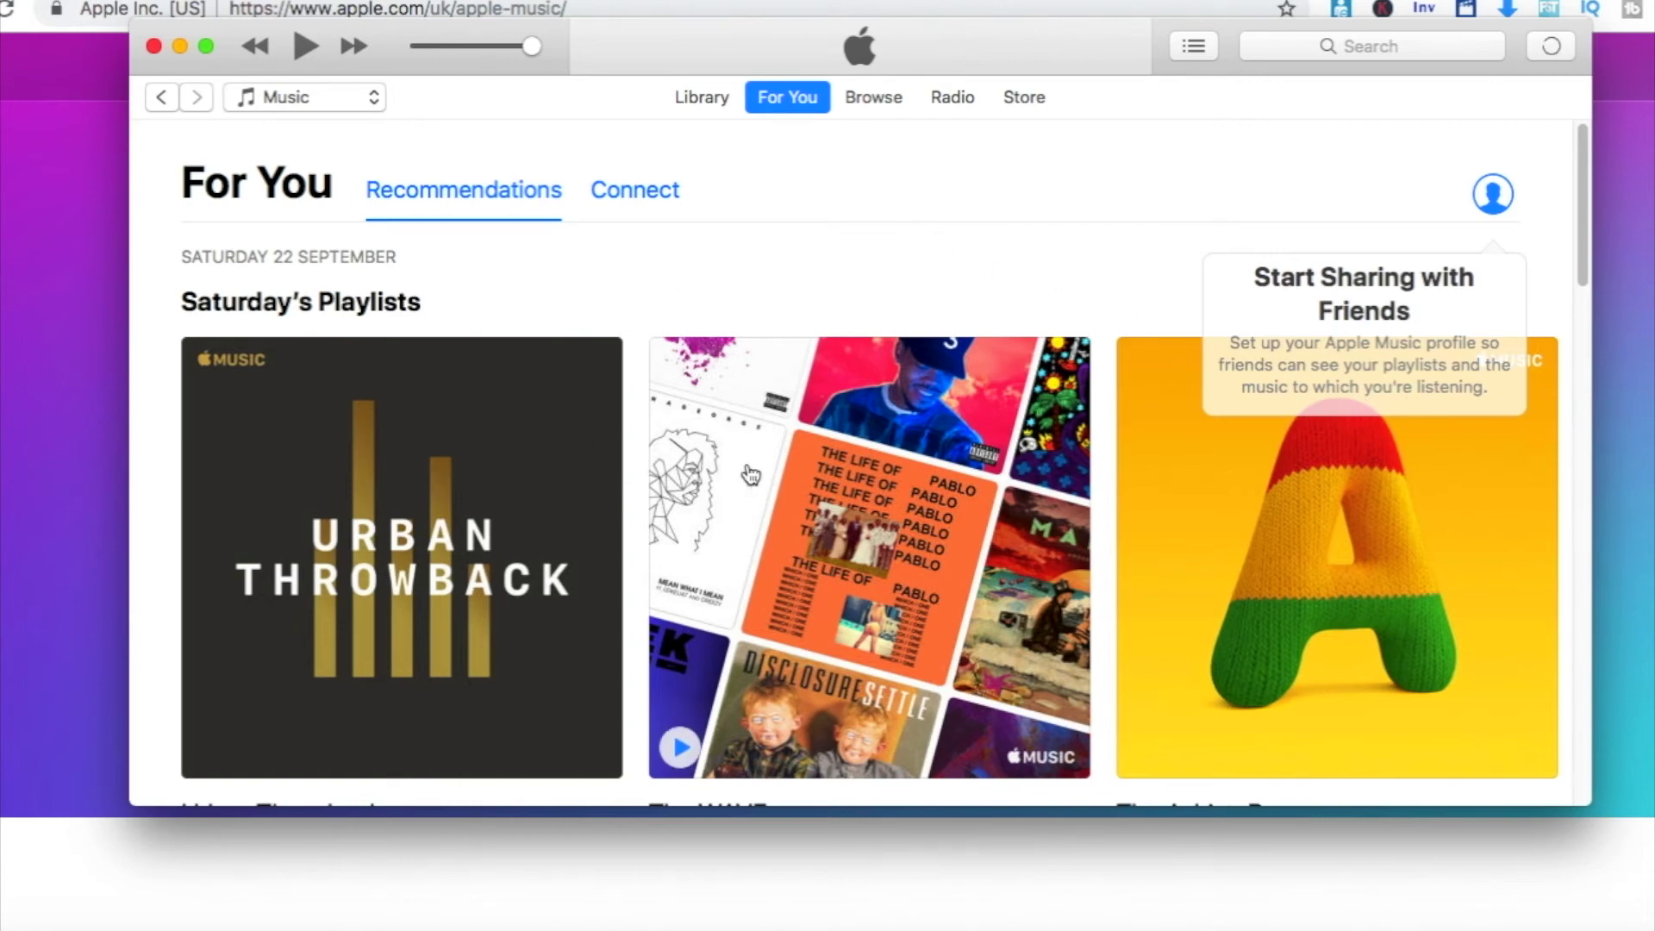
Look through Saturday's playlists in the For You recommendations.
left_click_drag(1581, 217, 1581, 283)
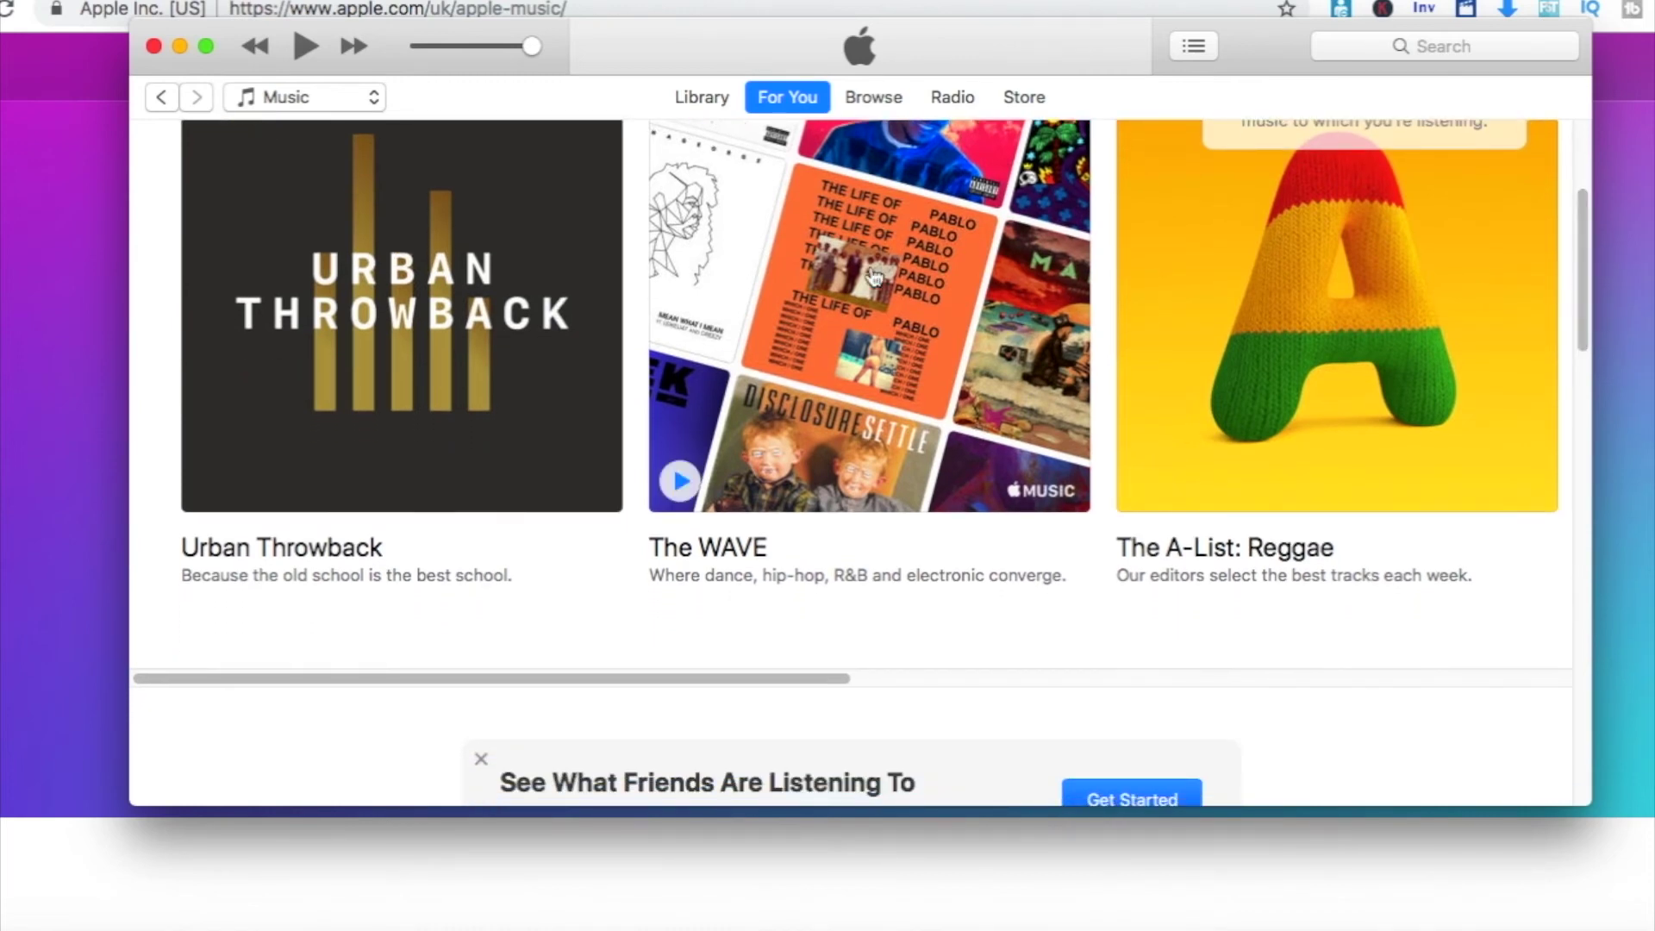